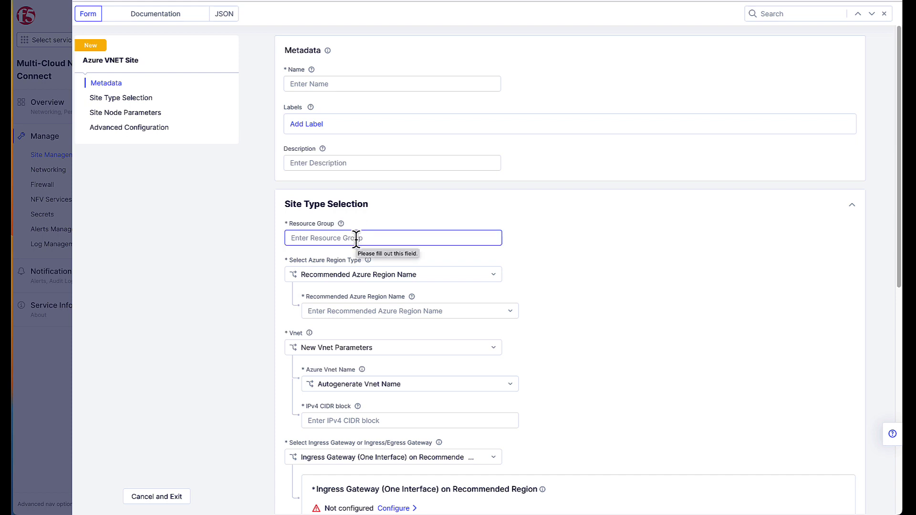
Make the Azure site gateway an Ingress/Egress Gateway (Two Interface) on Recommended Region.
click(361, 274)
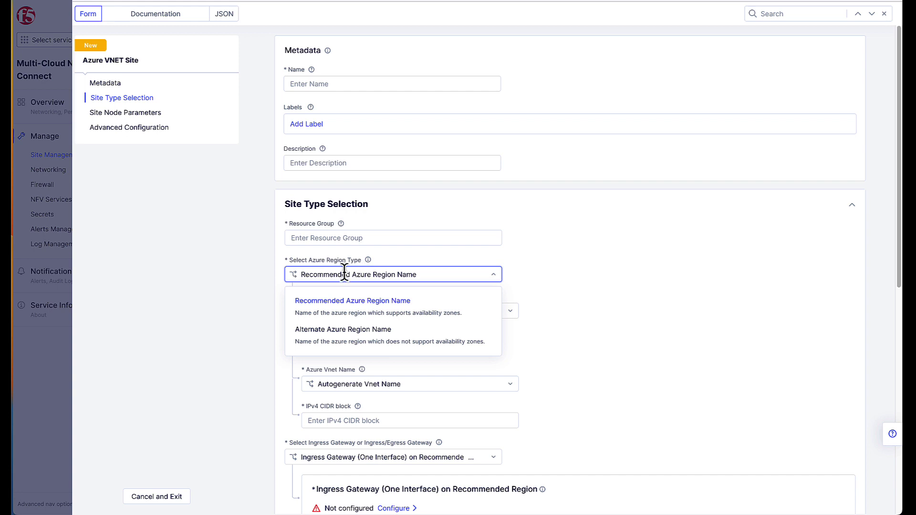
click(239, 297)
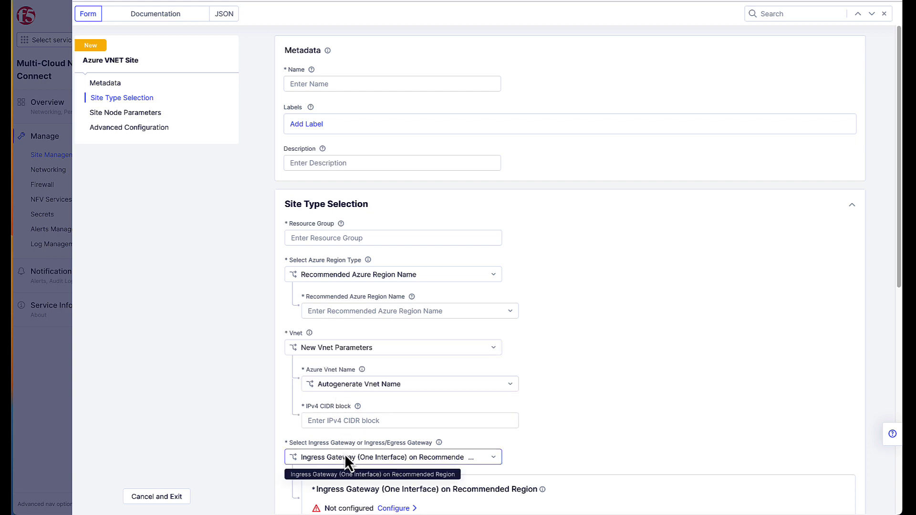
scroll(353, 455, down, 4)
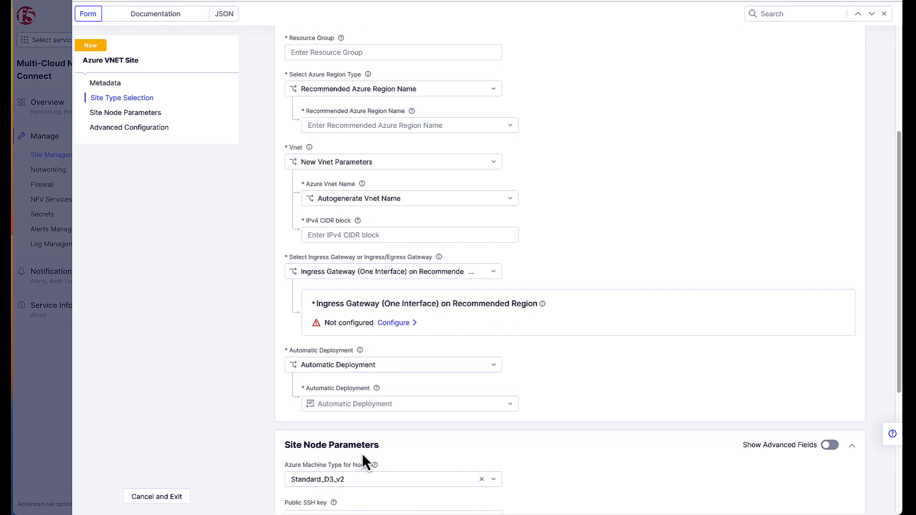
click(392, 271)
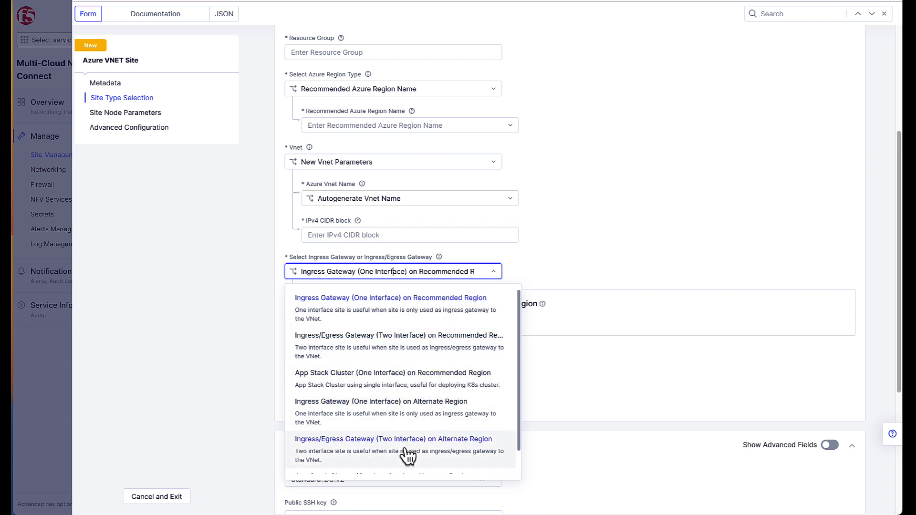
click(405, 346)
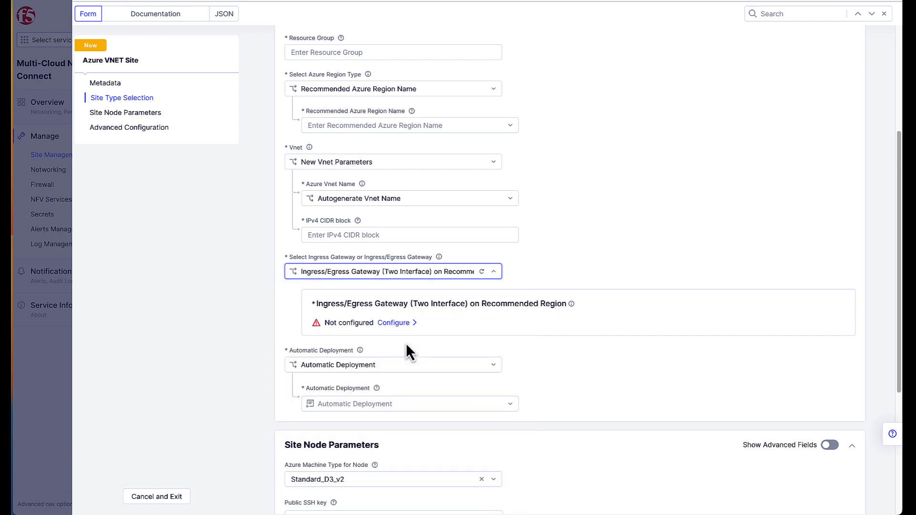
Set the two-interface gateway's firewall policy management to Active Firewall Policies.
click(403, 329)
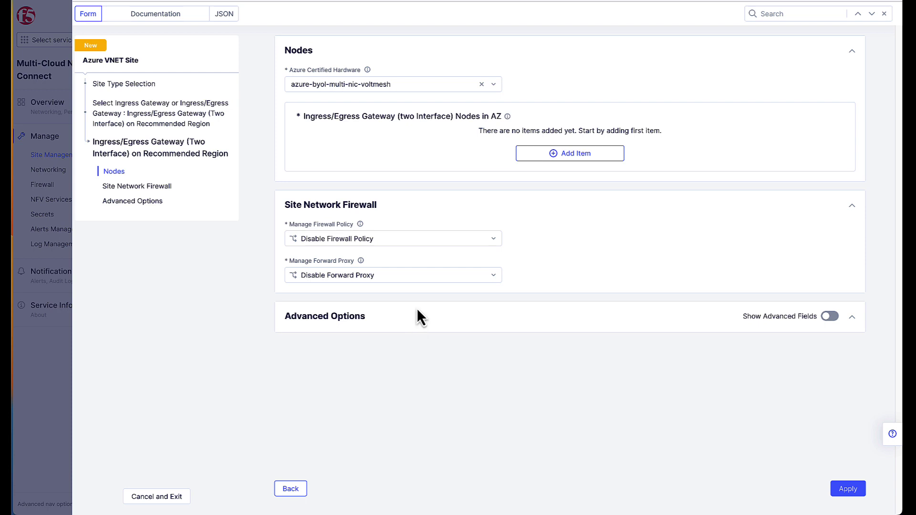
click(432, 239)
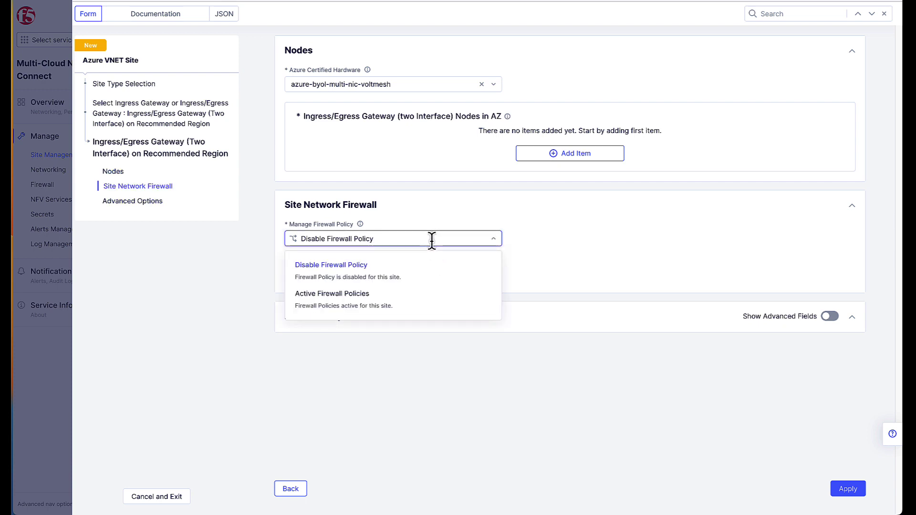
click(402, 304)
Browse the available firewall policies without picking one, then ask to exit the site form.
click(401, 288)
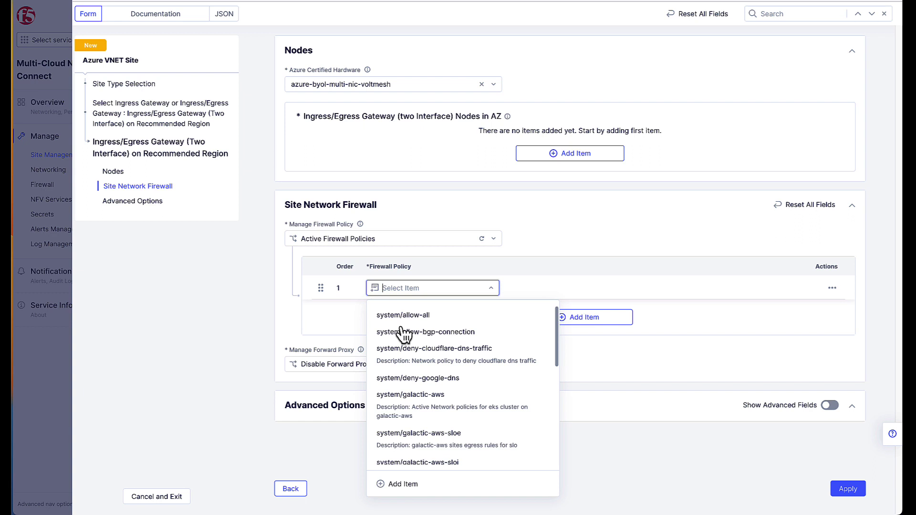
click(243, 293)
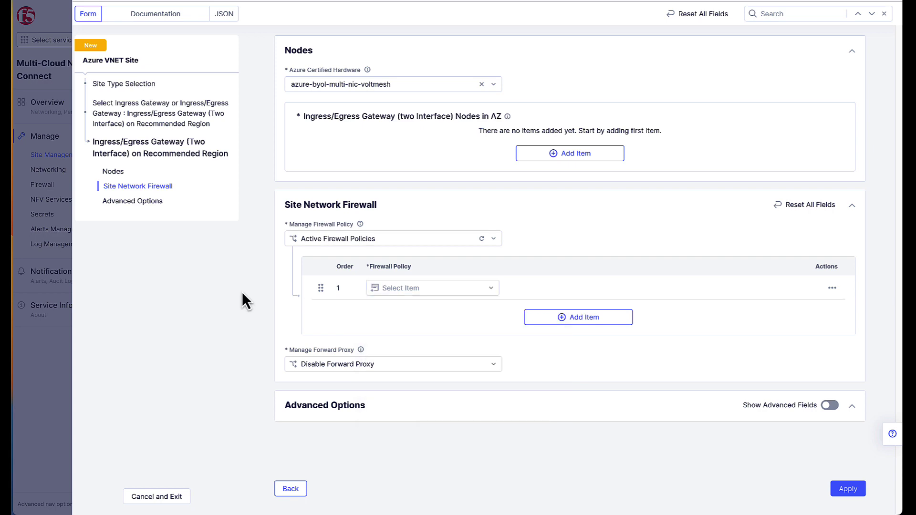
click(138, 498)
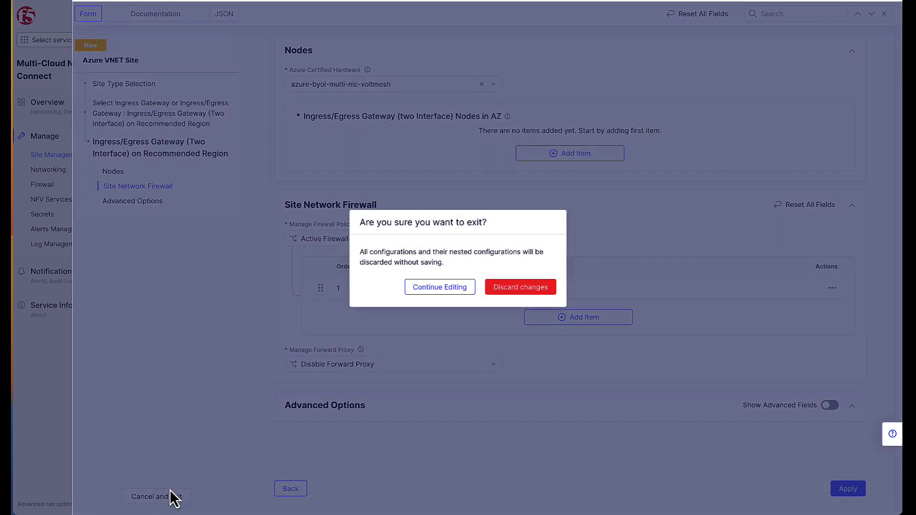
Discard the unfinished site and open er-demo-site's configuration in edit mode.
click(497, 290)
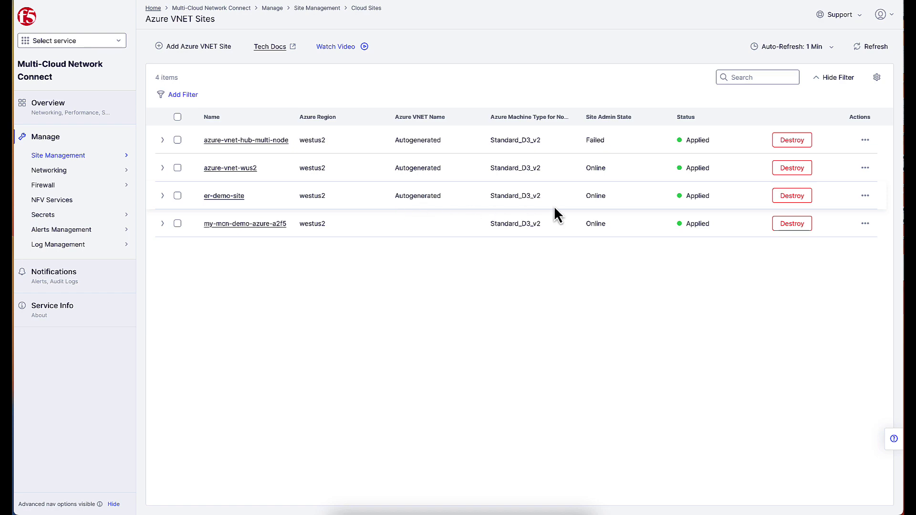
click(865, 195)
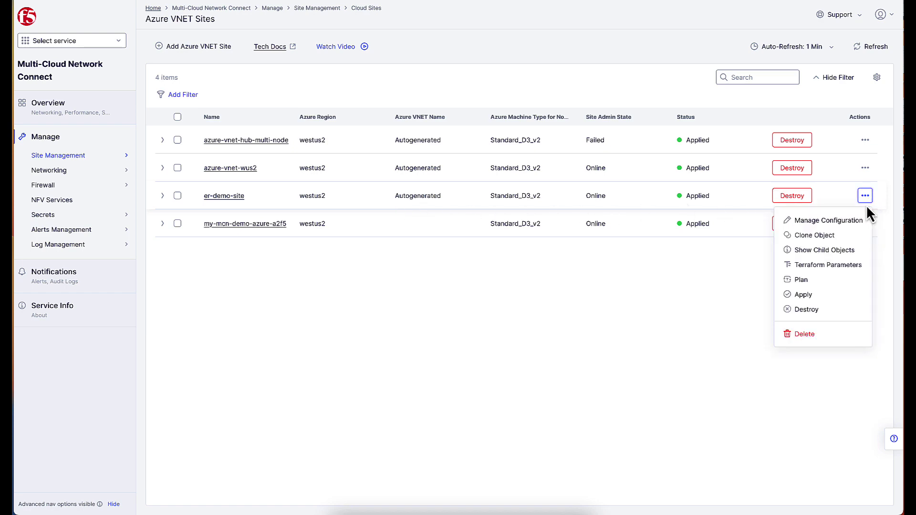
click(829, 221)
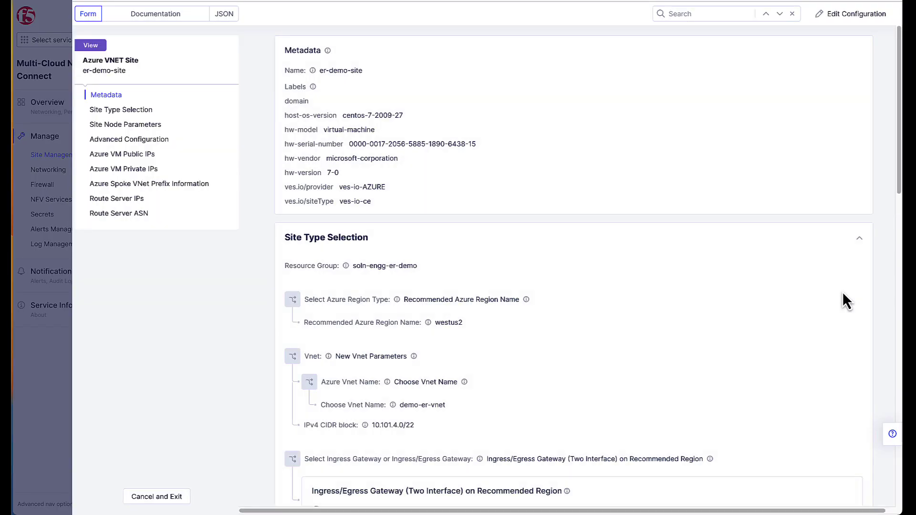
click(851, 14)
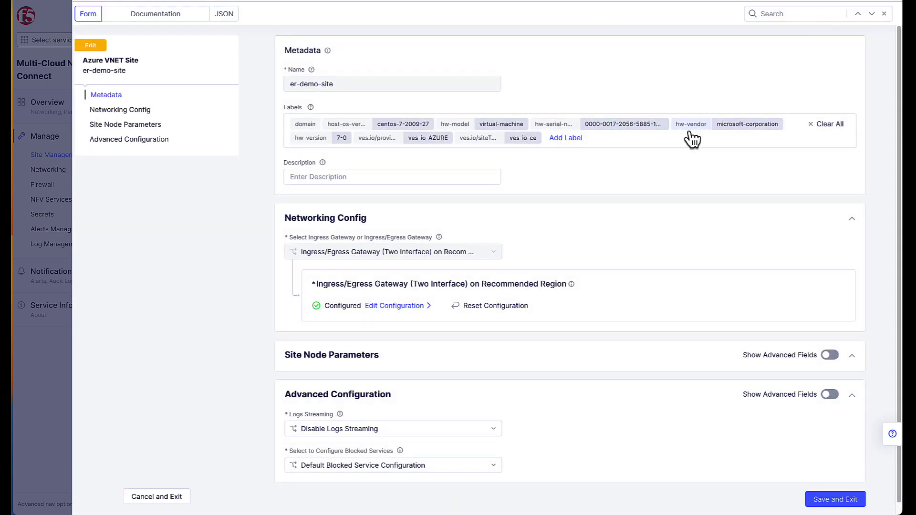
Open the two-interface gateway settings and confirm the VNet type stays Hub VNet.
click(403, 310)
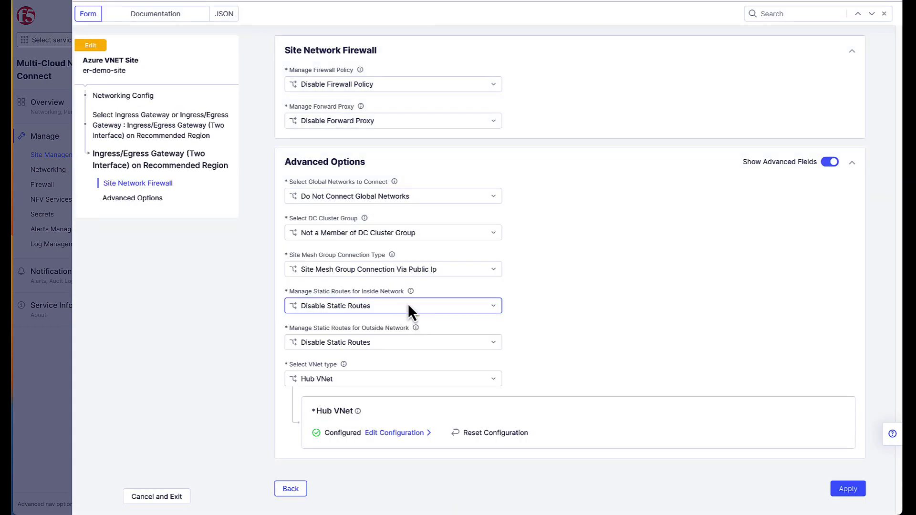
click(436, 380)
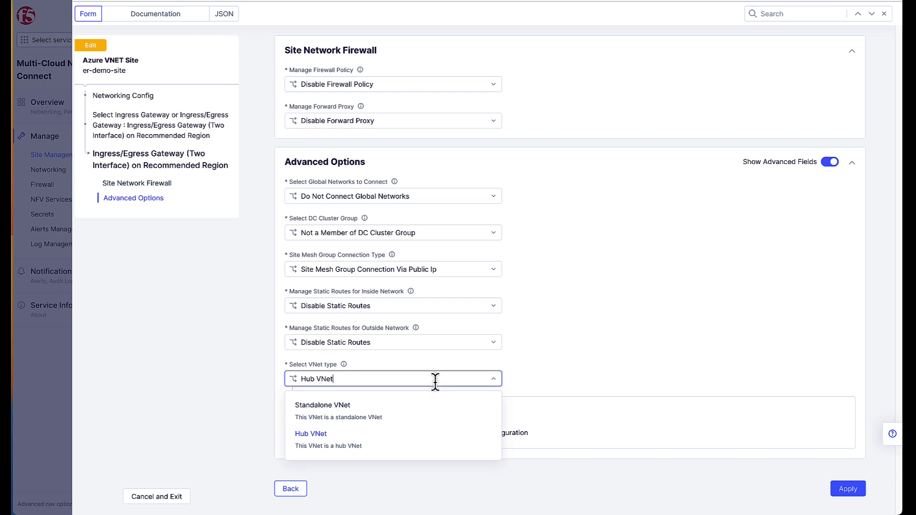
click(532, 381)
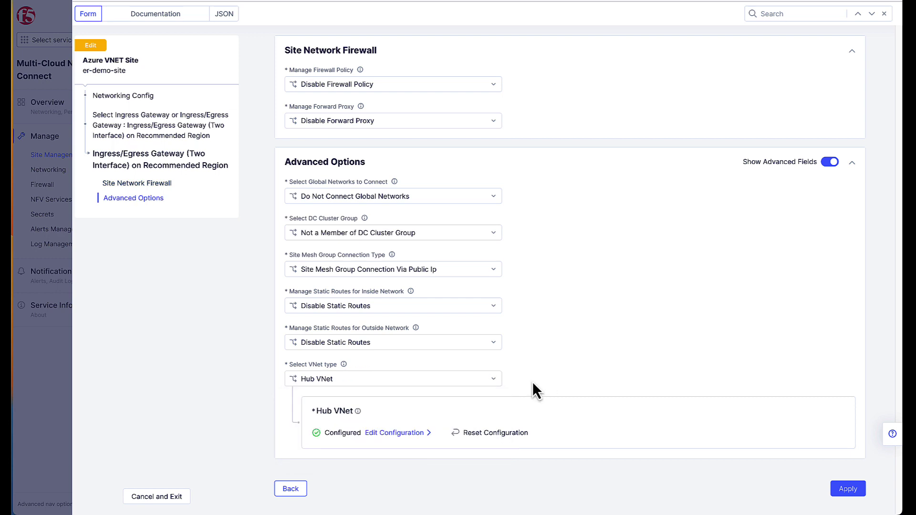
Review the Hub VNet spoke peerings, previewing a new peering with Auto Routing without adding it.
click(390, 434)
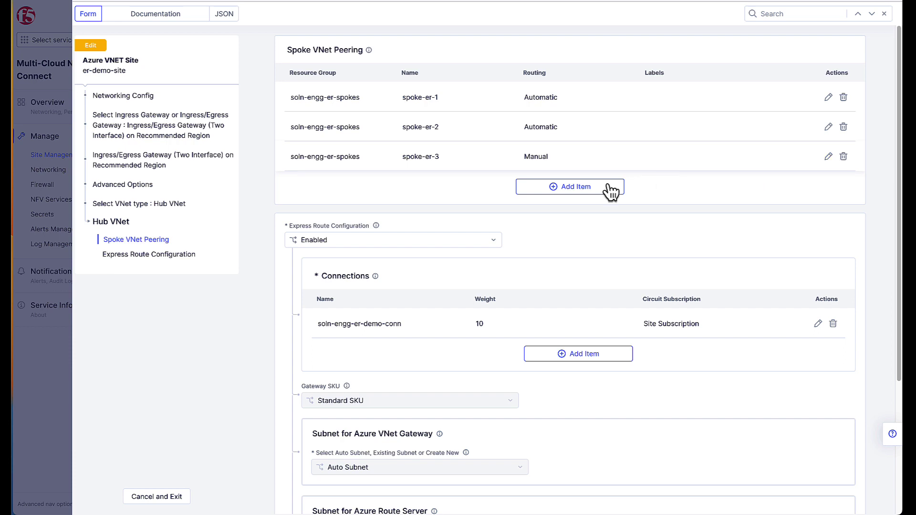
click(571, 188)
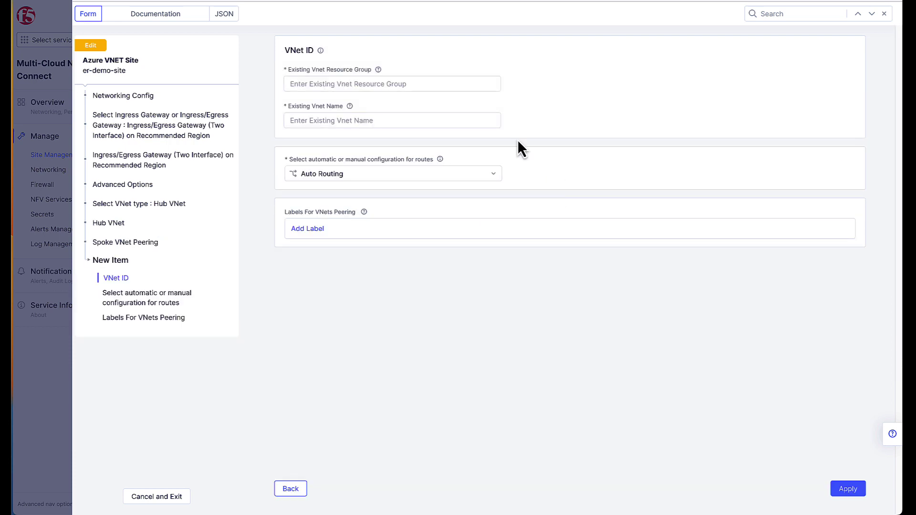
click(360, 124)
click(366, 173)
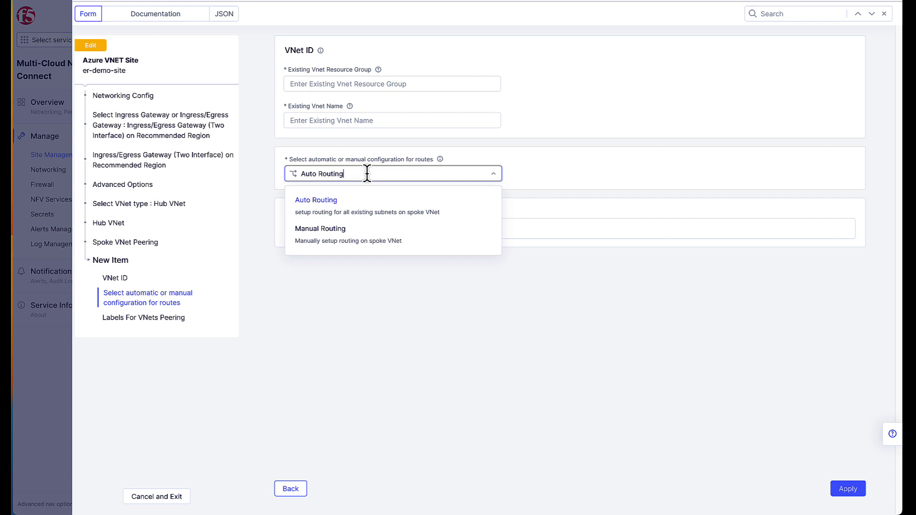
click(578, 326)
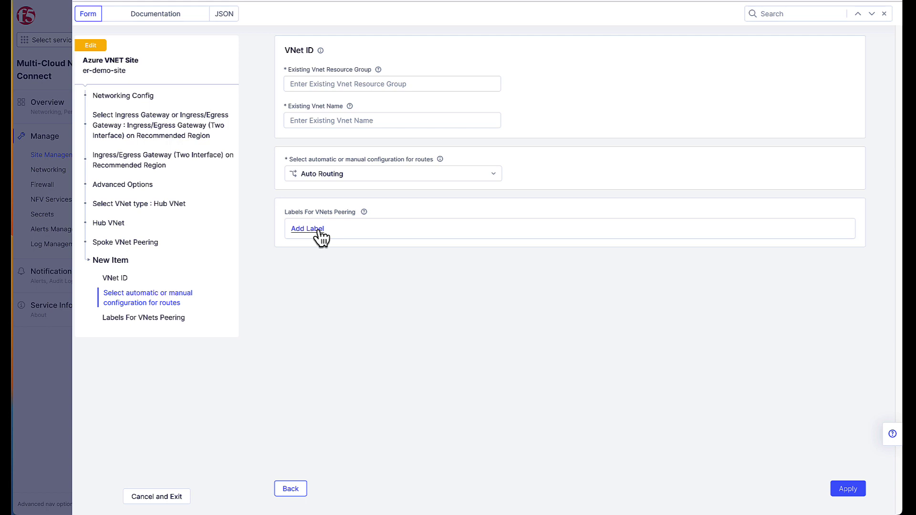
click(289, 489)
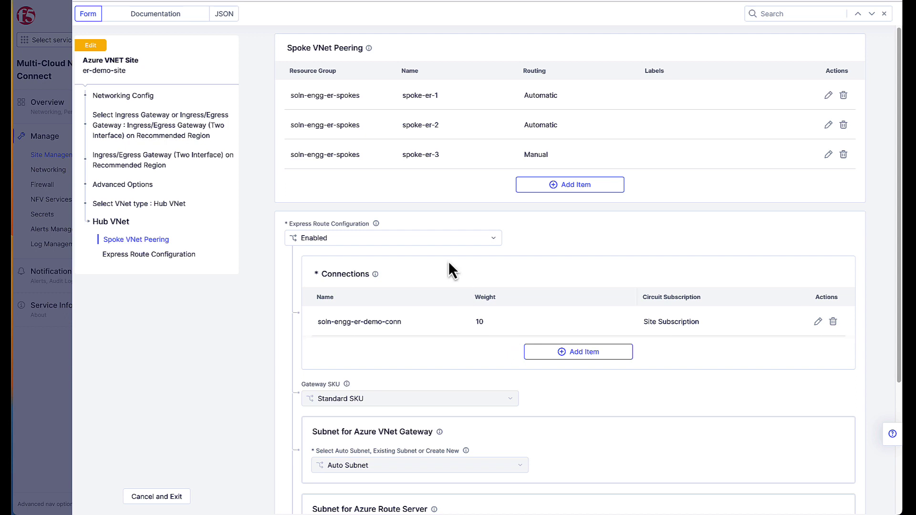
click(433, 240)
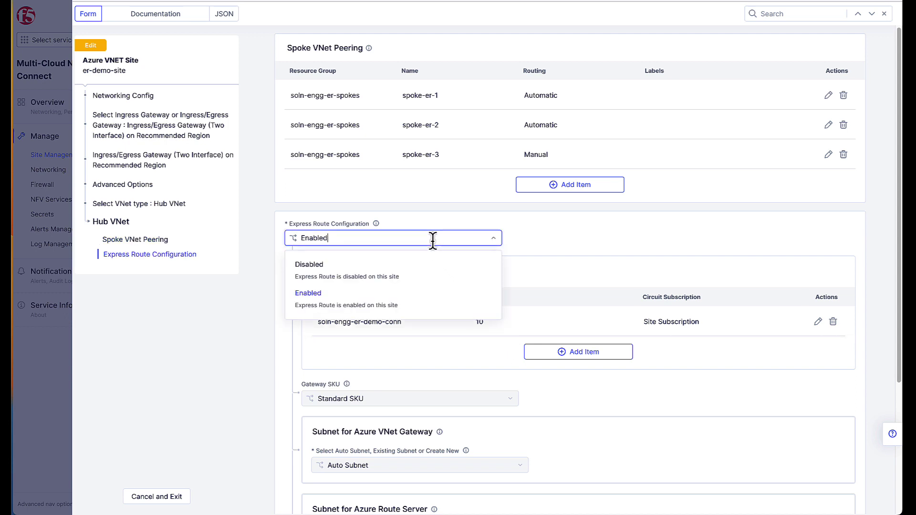
click(394, 303)
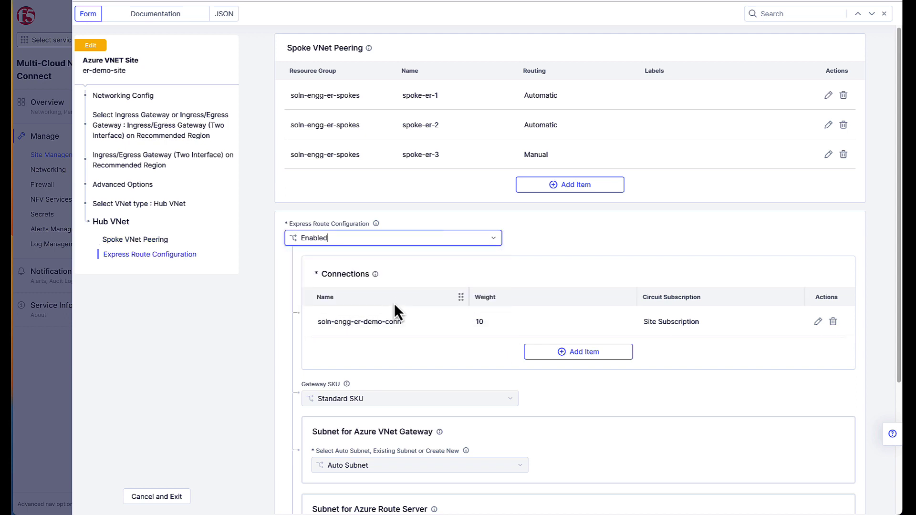
click(818, 323)
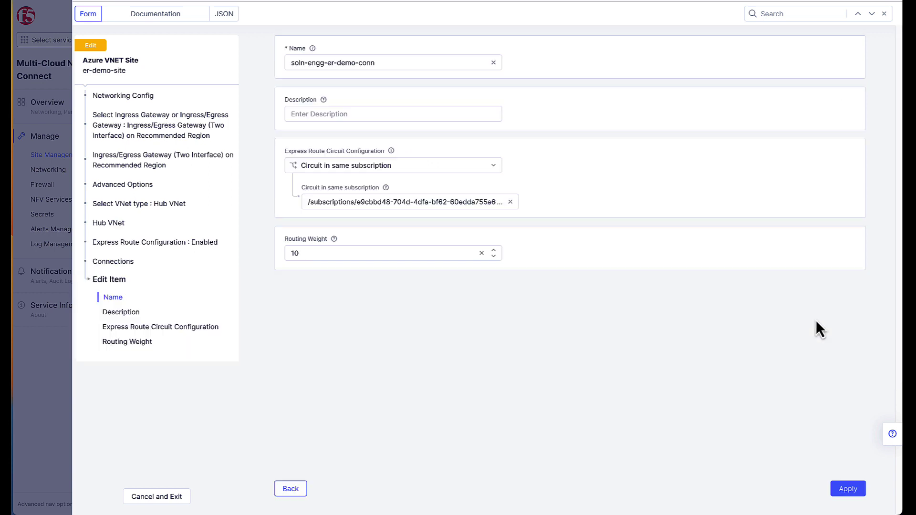
click(368, 163)
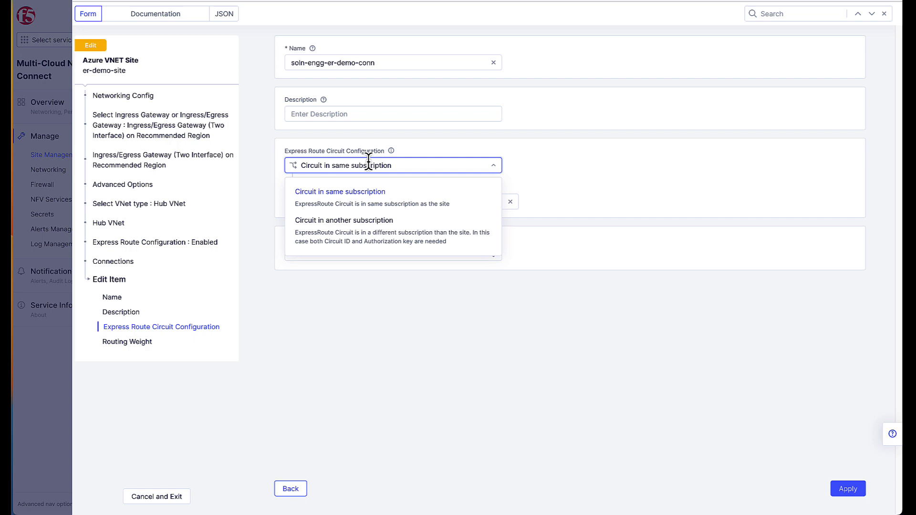
click(374, 227)
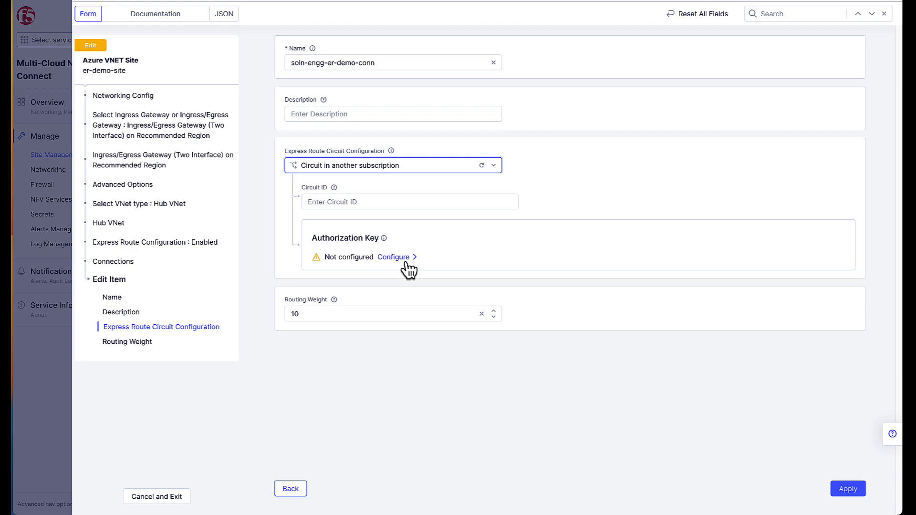
click(292, 489)
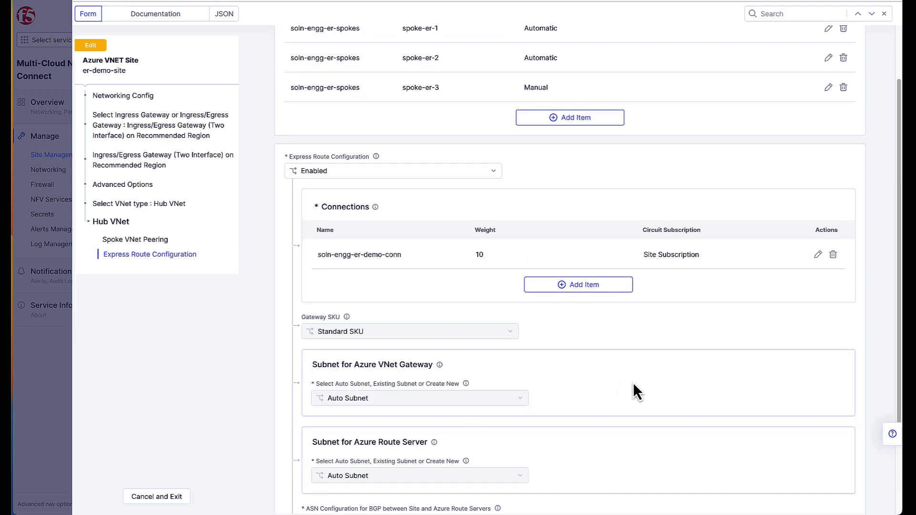
scroll(634, 383, down, 3)
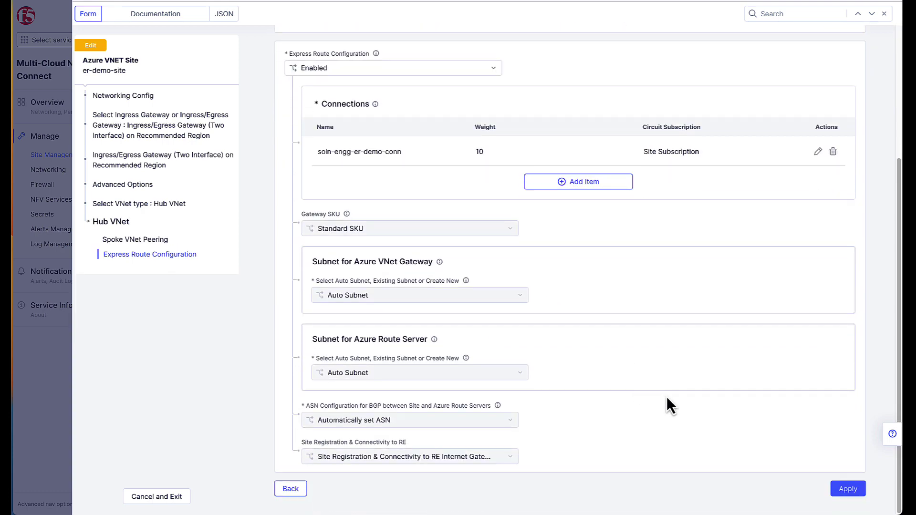
Leave the Azure site editor unsaved and switch to the AWS VPC Sites list.
click(168, 497)
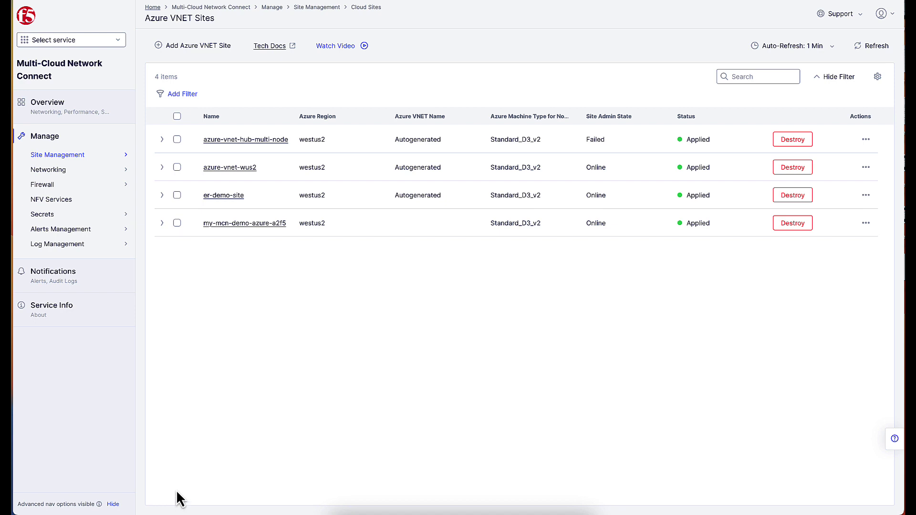
mouse_move(112, 160)
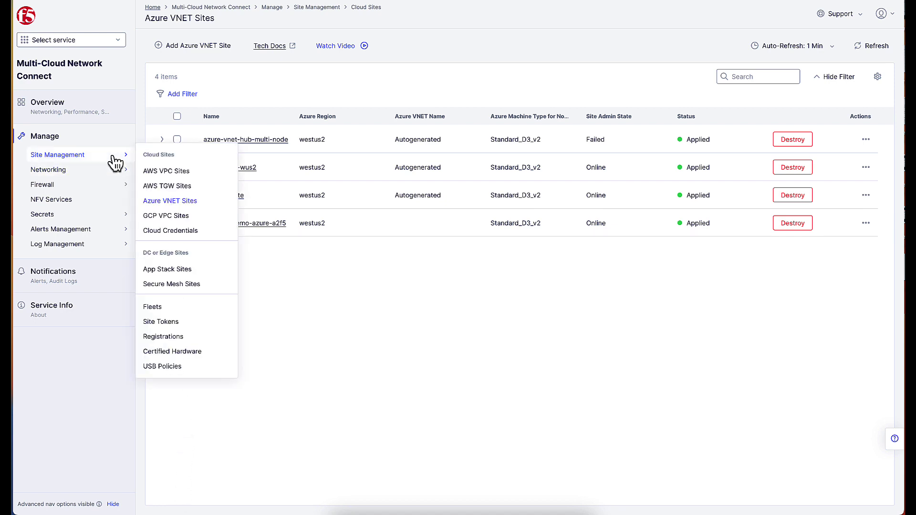
click(166, 174)
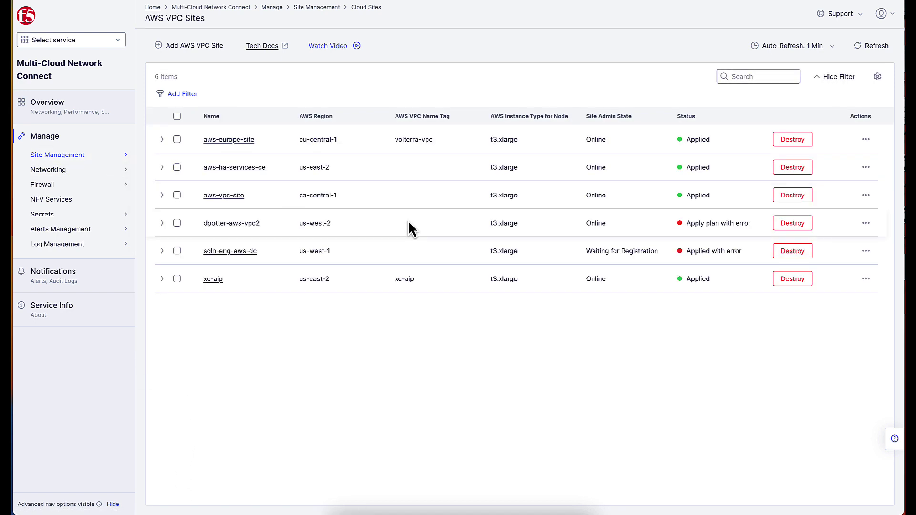
Edit soln-eng-aws-dc's gateway and review static routes 192.168.1.16/30, 10.200.0.0/22 and 10.100.2.0/24.
click(868, 258)
click(829, 275)
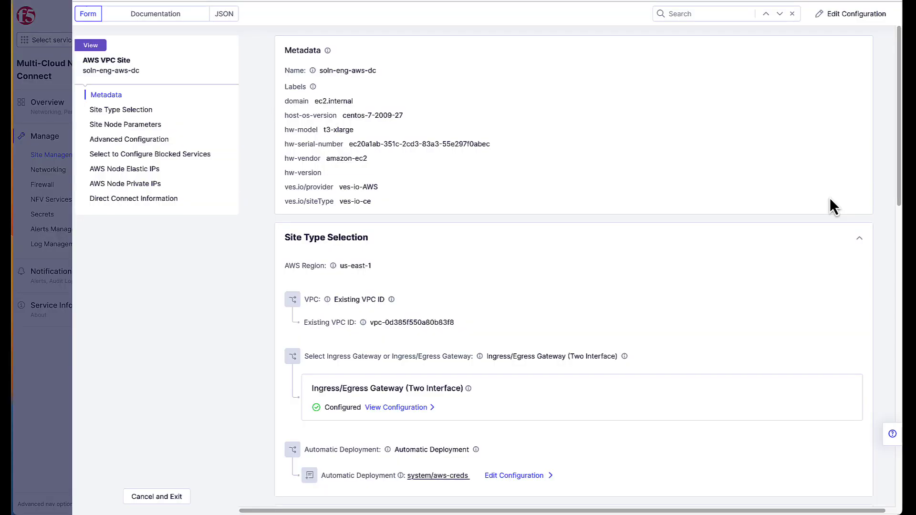
click(845, 16)
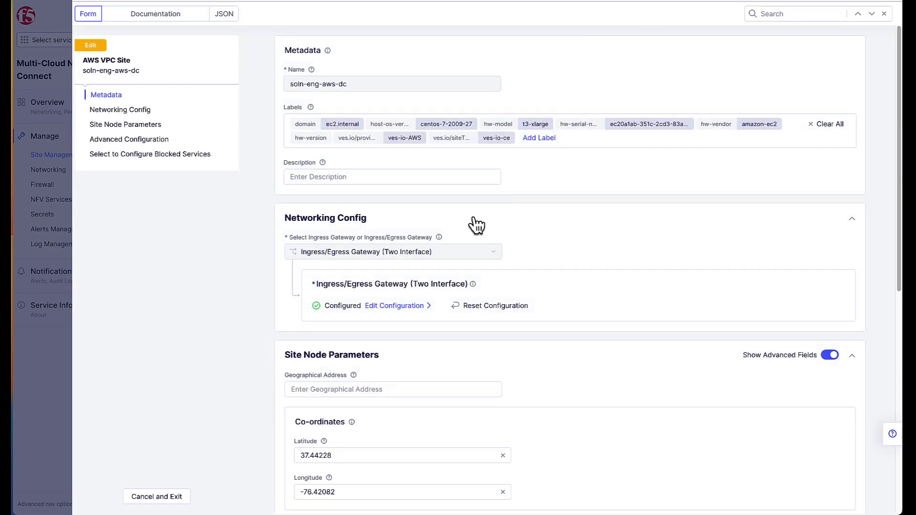
click(416, 309)
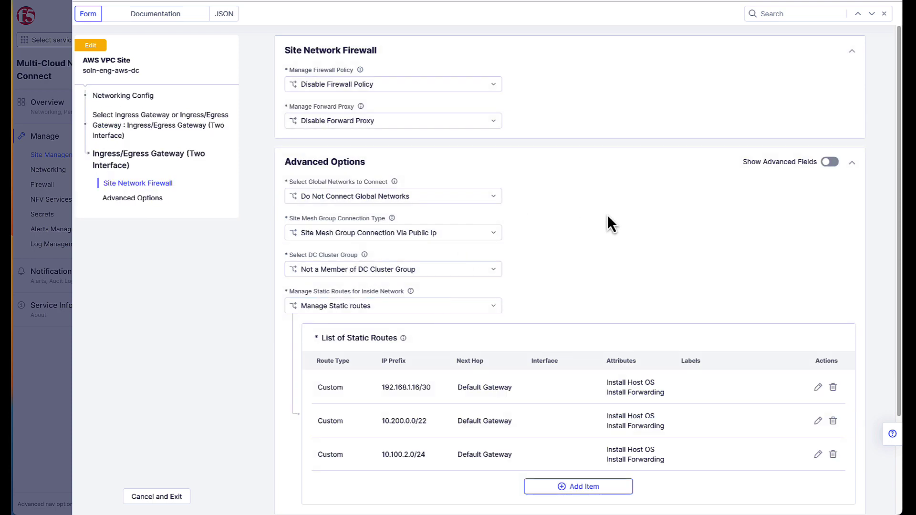
scroll(608, 216, down, 2)
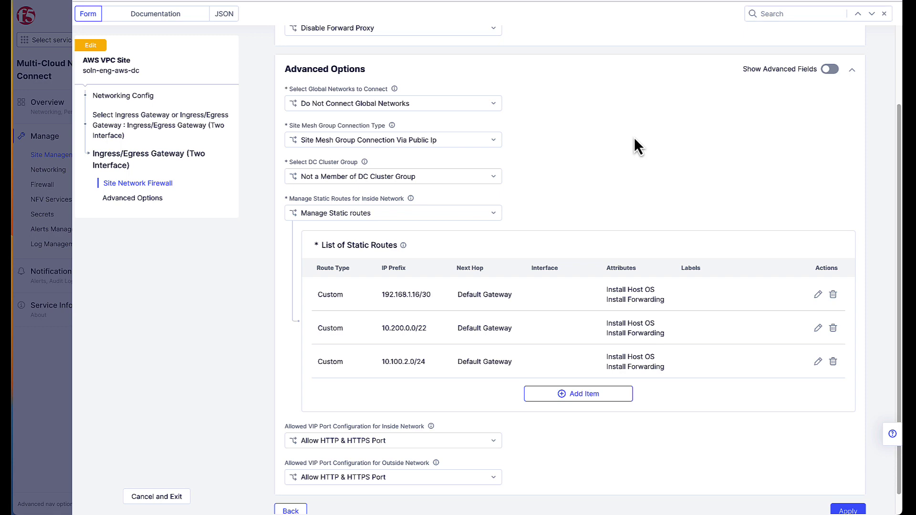
scroll(631, 149, up, 2)
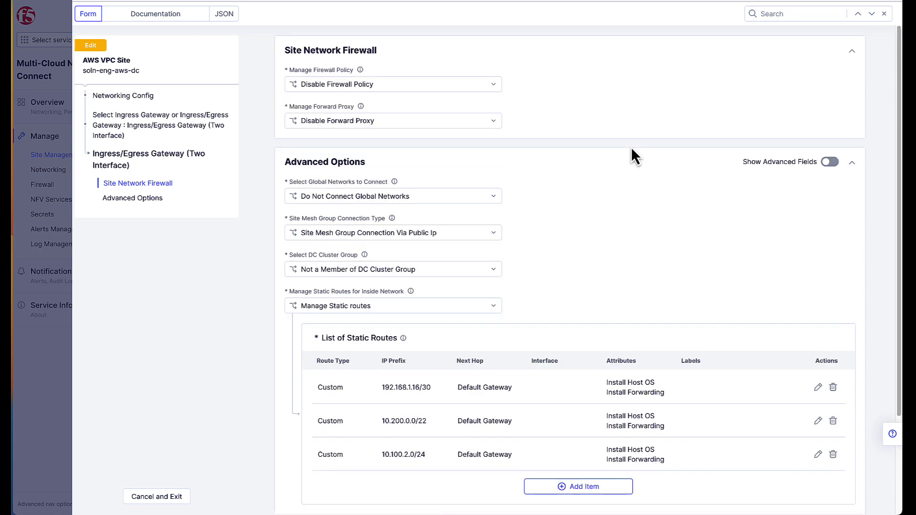
scroll(631, 149, down, 3)
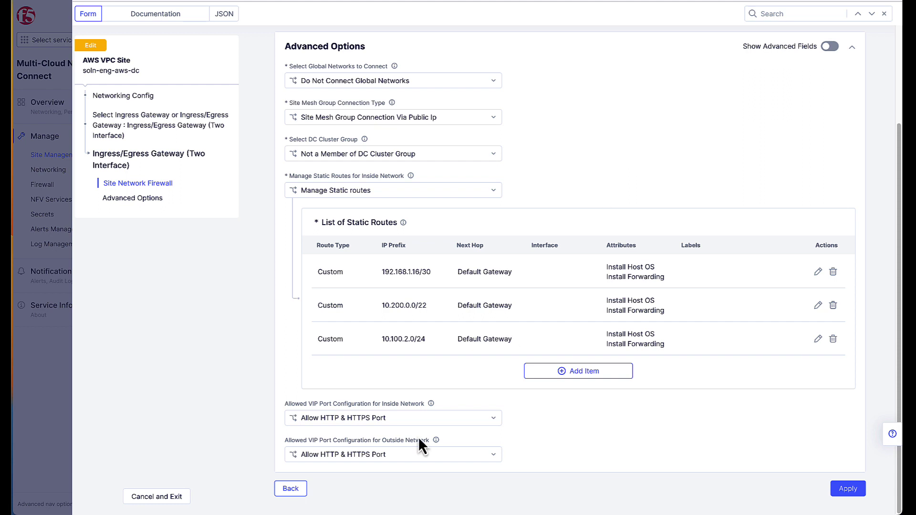
Keep Direct Connect enabled on soln-eng-aws-dc and review its Standard VIF and custom ASN 64555.
click(293, 490)
scroll(501, 379, down, 5)
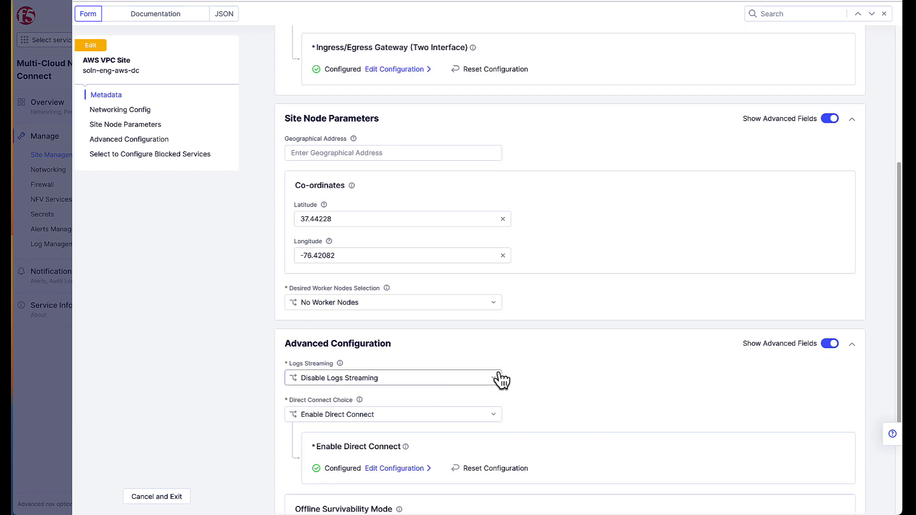
scroll(600, 377, down, 3)
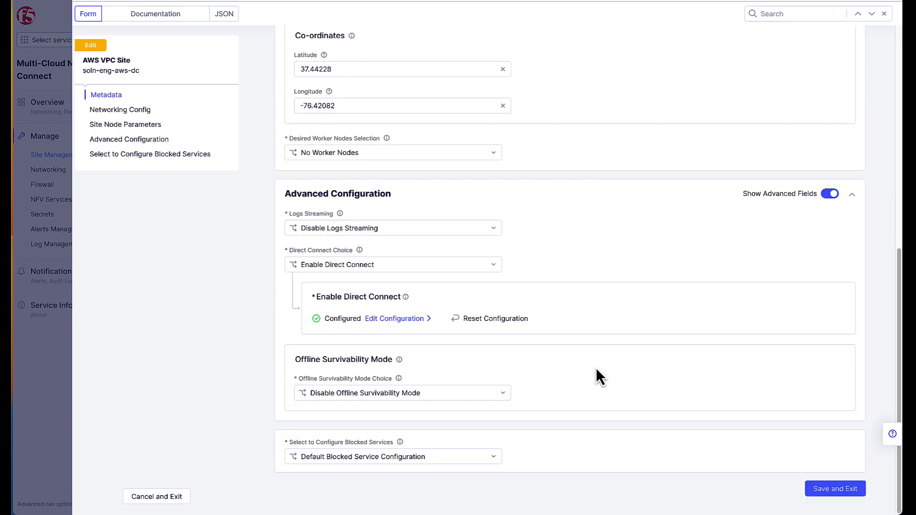
click(377, 265)
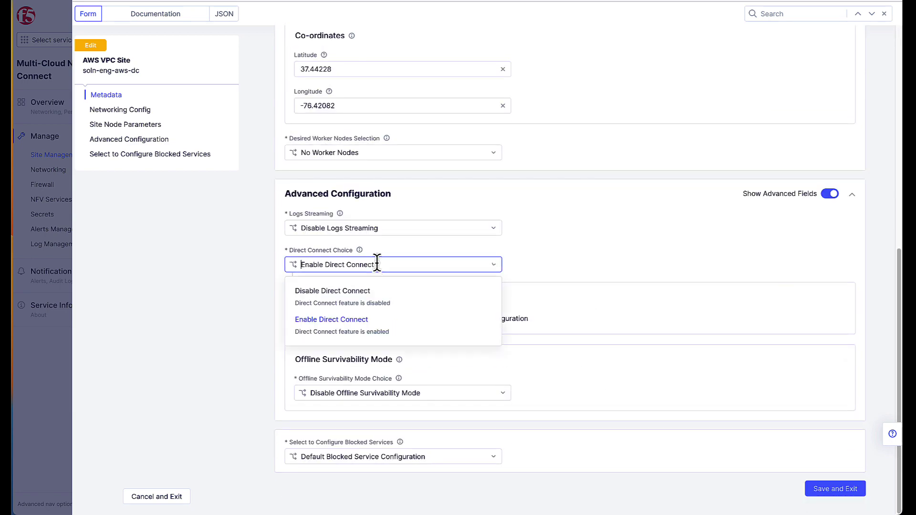
click(578, 276)
click(396, 317)
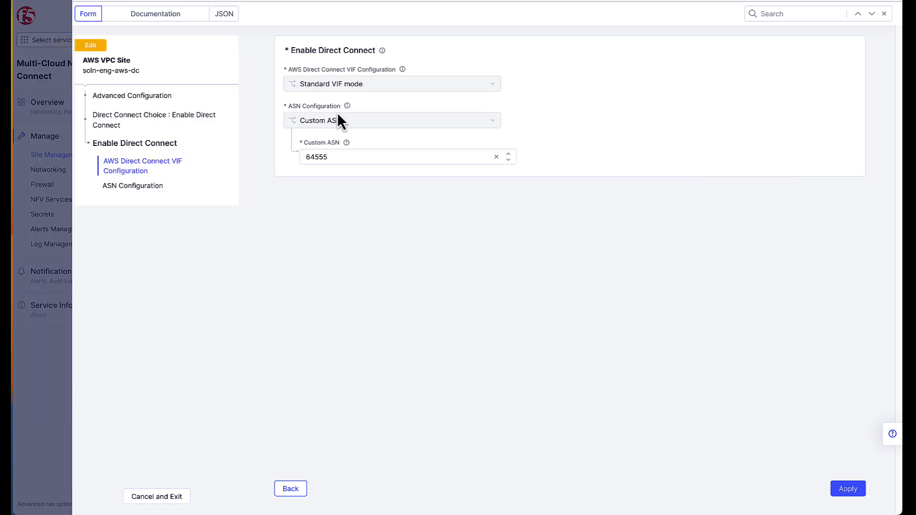
click(288, 490)
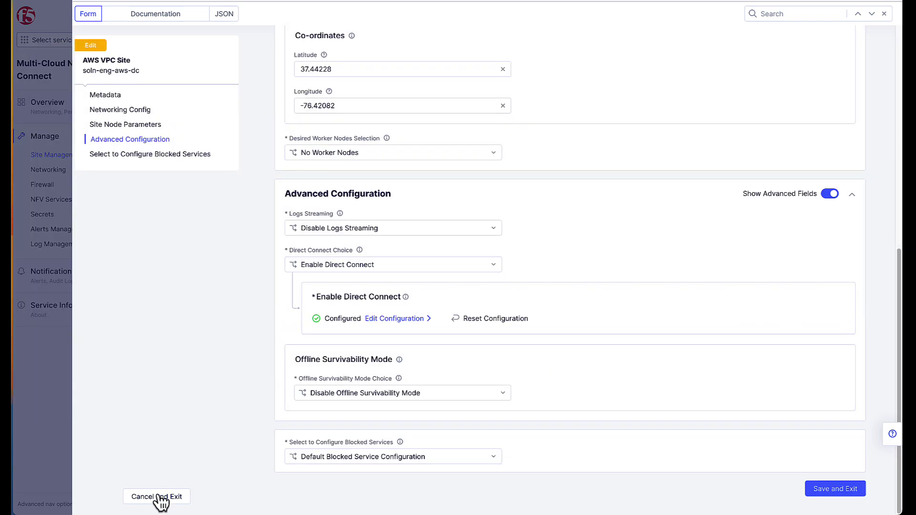
Leave the AWS site editor unsaved and go to the Origin Pools list.
click(158, 498)
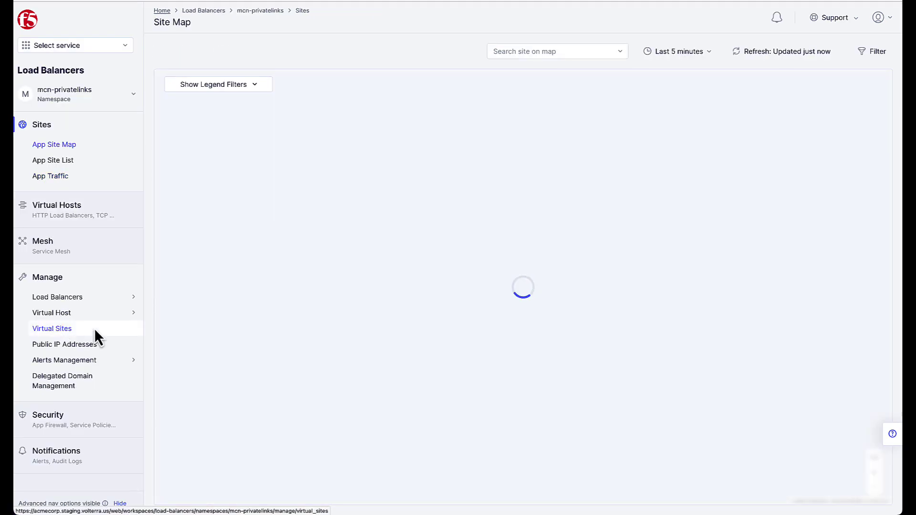
mouse_move(104, 296)
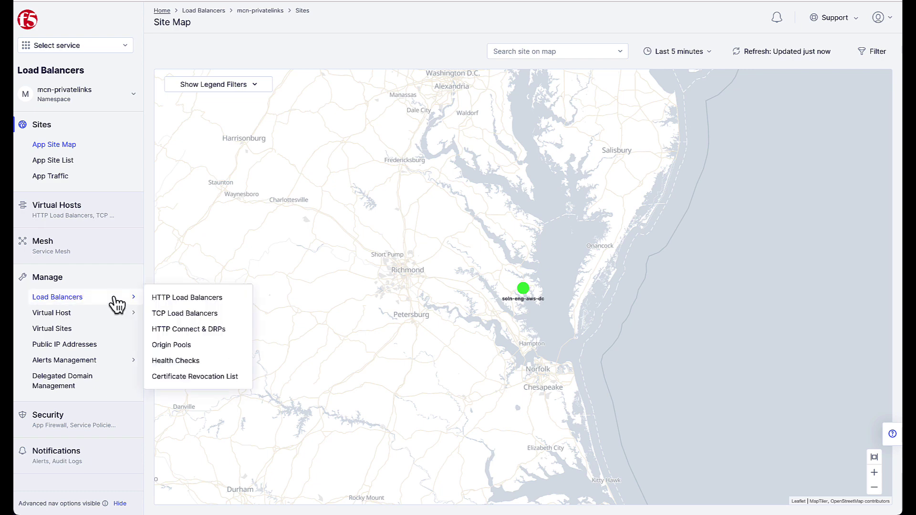
click(171, 346)
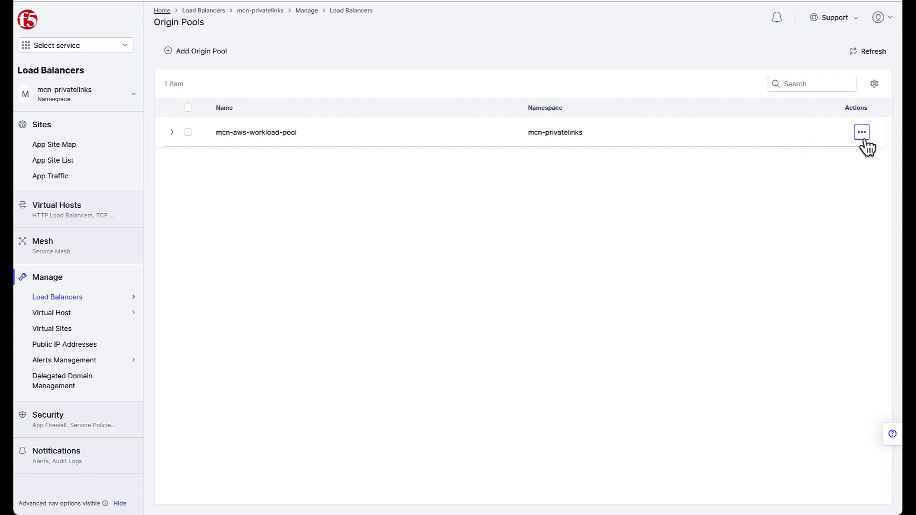
View the mcn-aws-workload-pool configuration, then close it without changes.
click(863, 136)
click(844, 158)
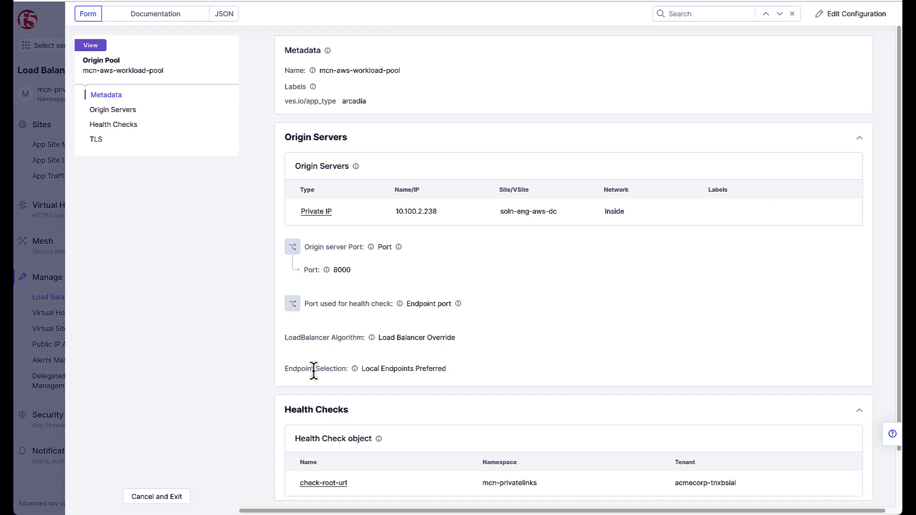
click(157, 497)
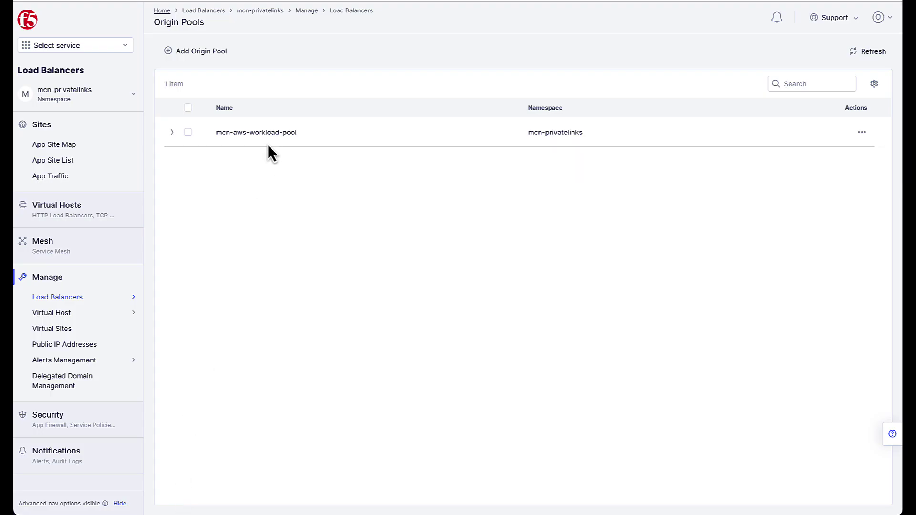
mouse_move(106, 300)
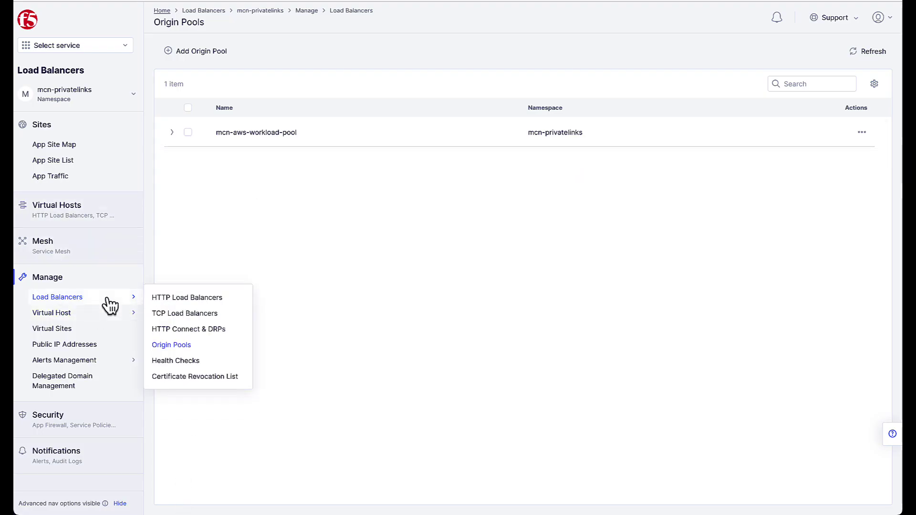
click(185, 297)
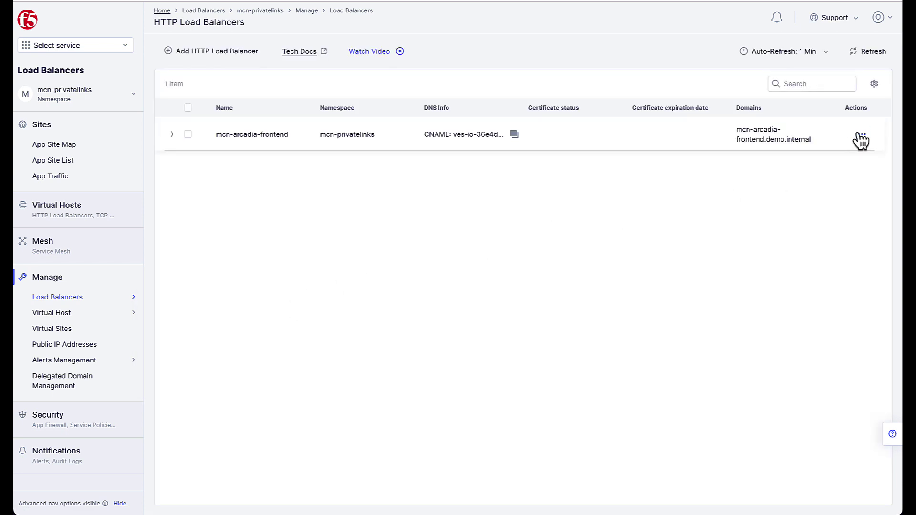
click(862, 136)
click(851, 160)
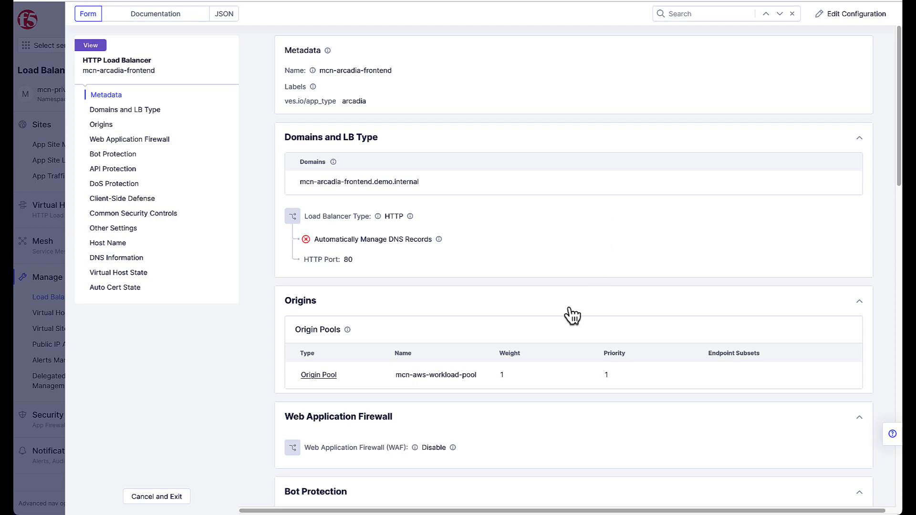
scroll(482, 385, down, 15)
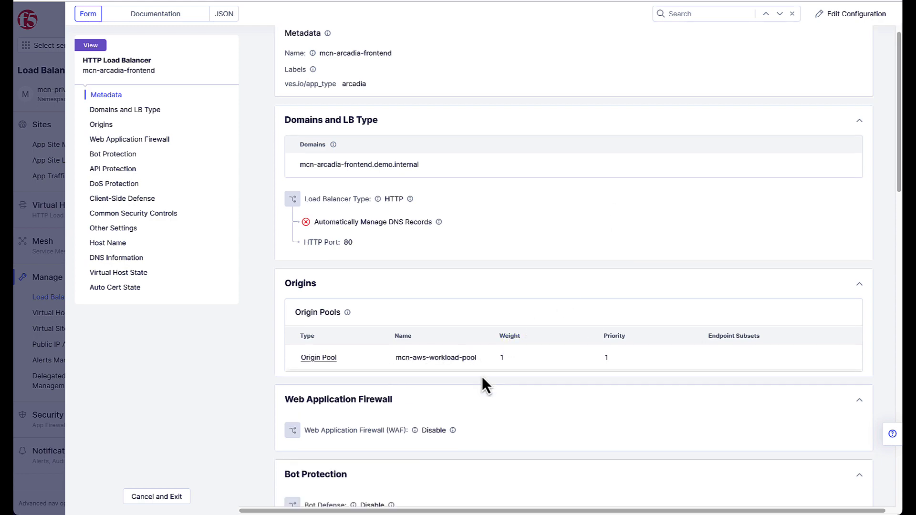
scroll(490, 382, down, 2)
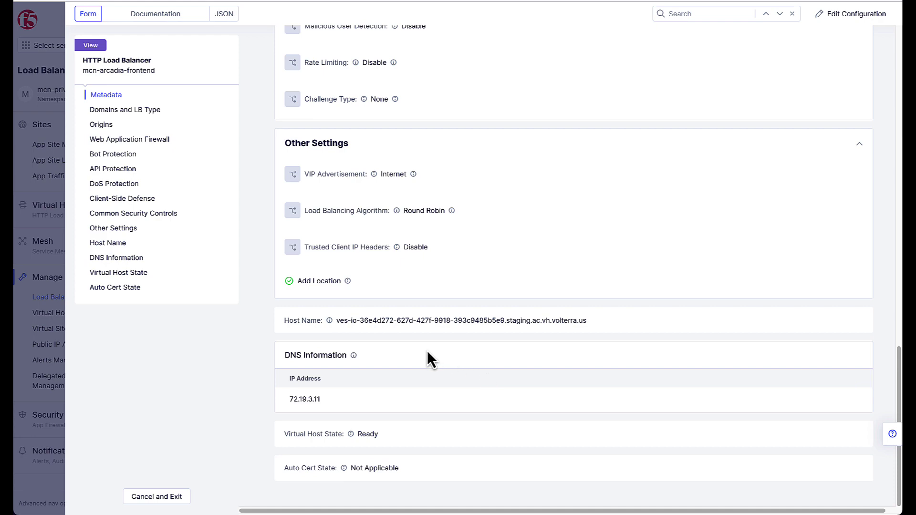
click(143, 498)
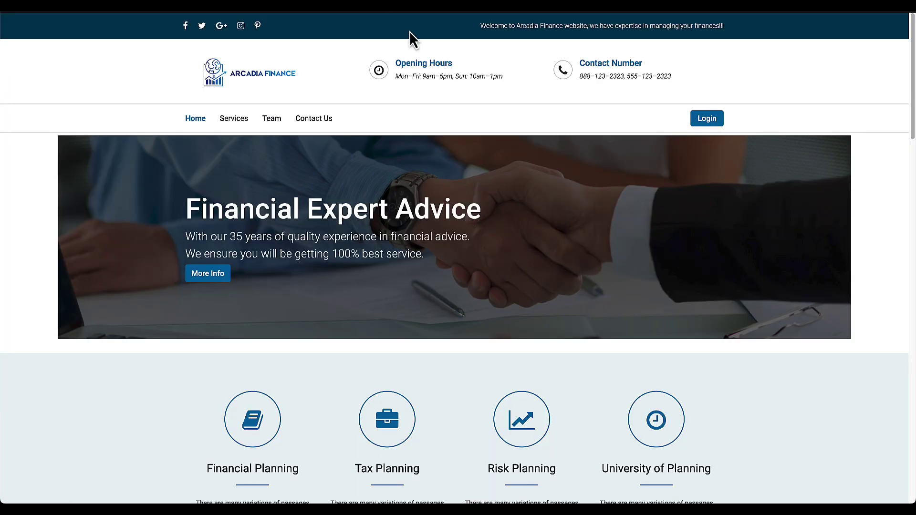
Log in to Arcadia Finance as admin with the account password.
click(700, 121)
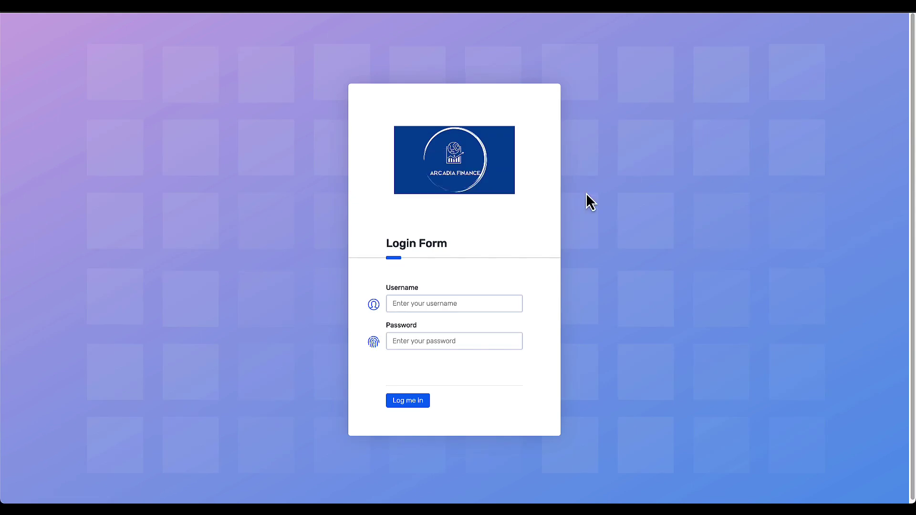
click(450, 300)
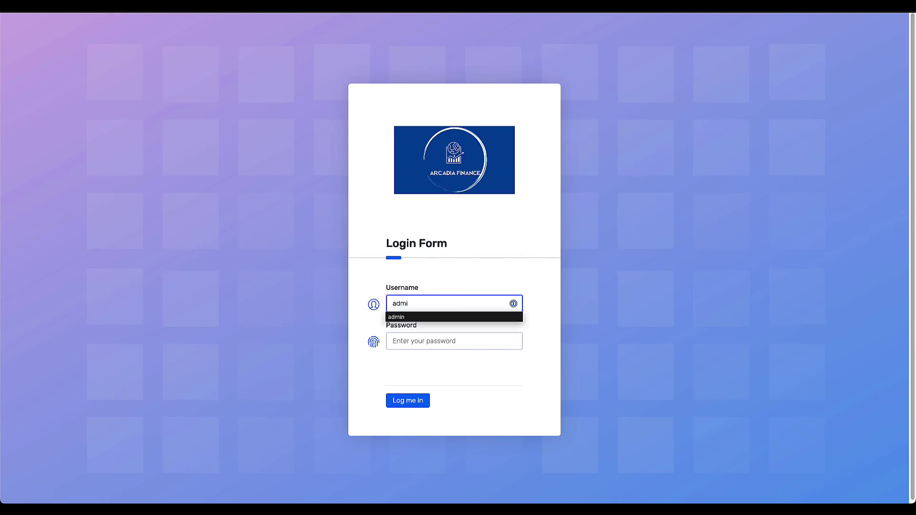
key(Tab)
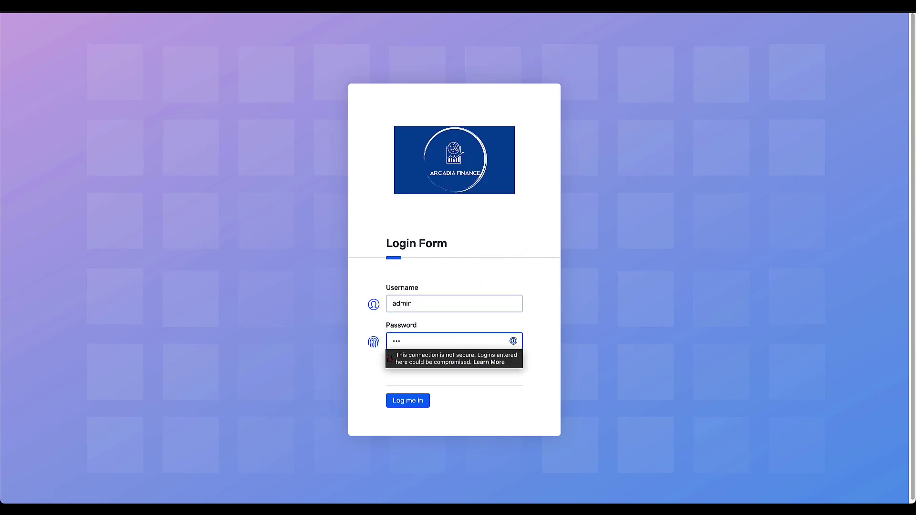
key(Return)
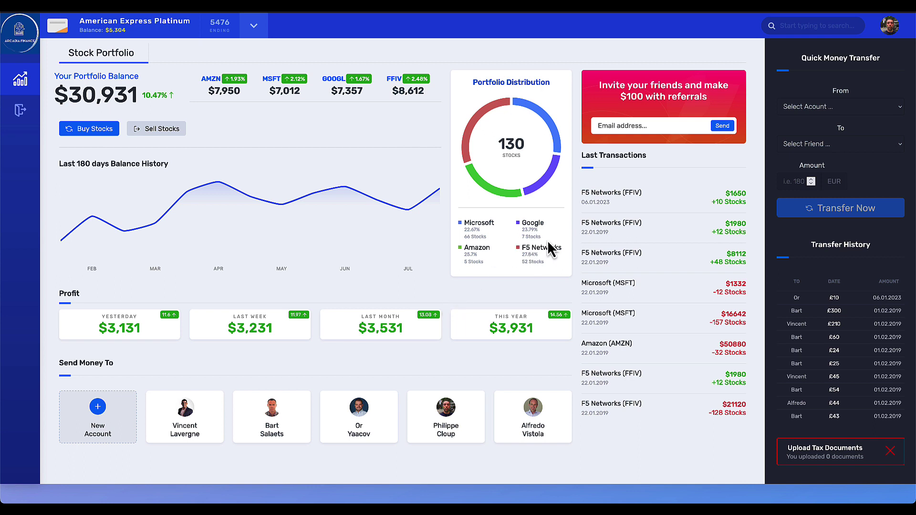
Send a friend referral to an e-mail address, then resend it and see the repeat fail.
click(611, 126)
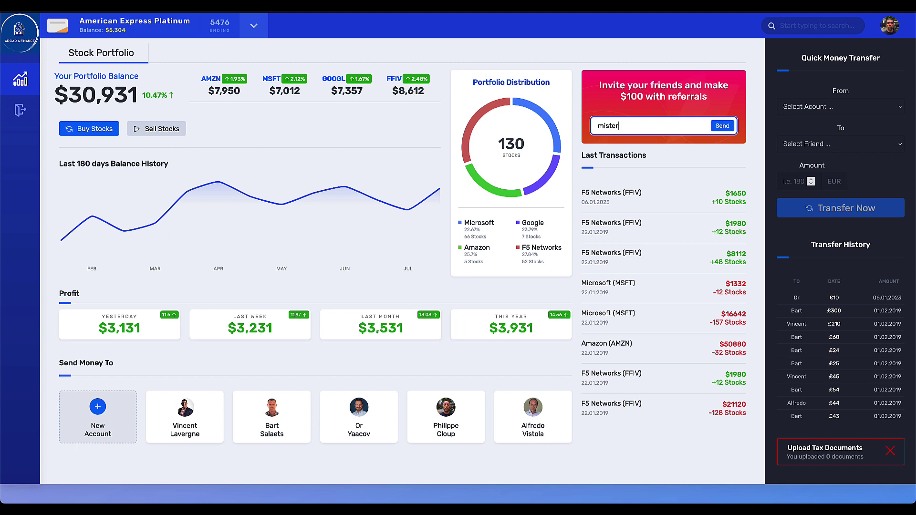
click(723, 126)
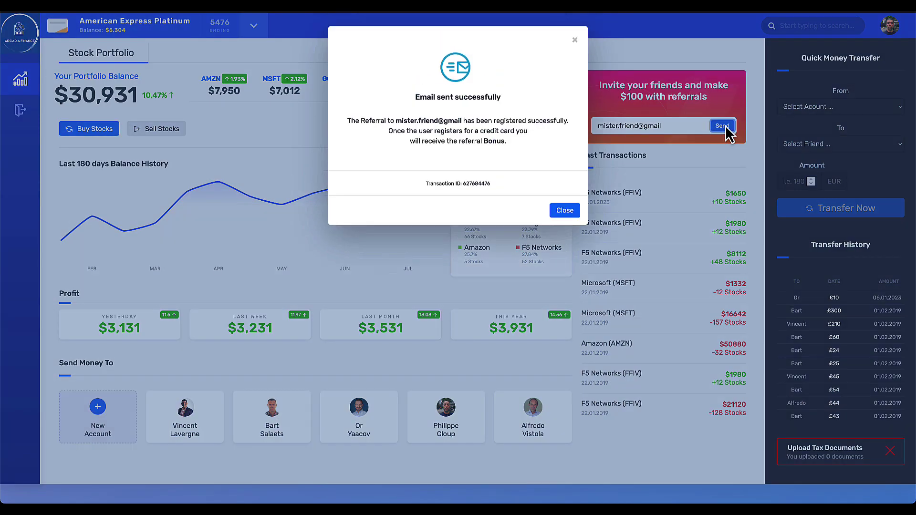
click(566, 211)
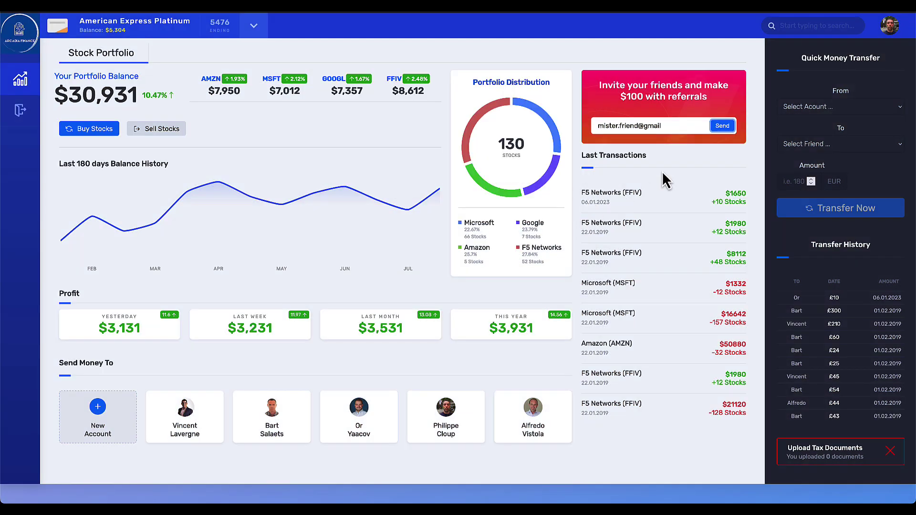
click(723, 127)
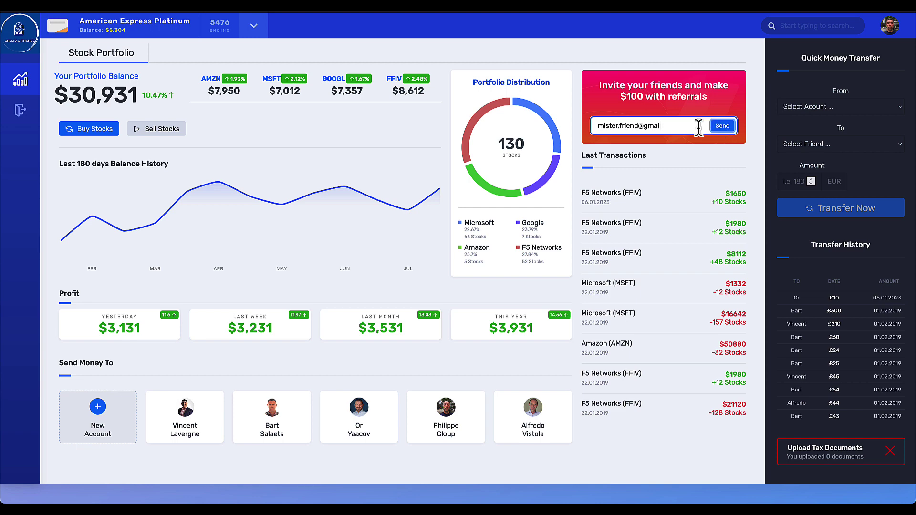
click(726, 130)
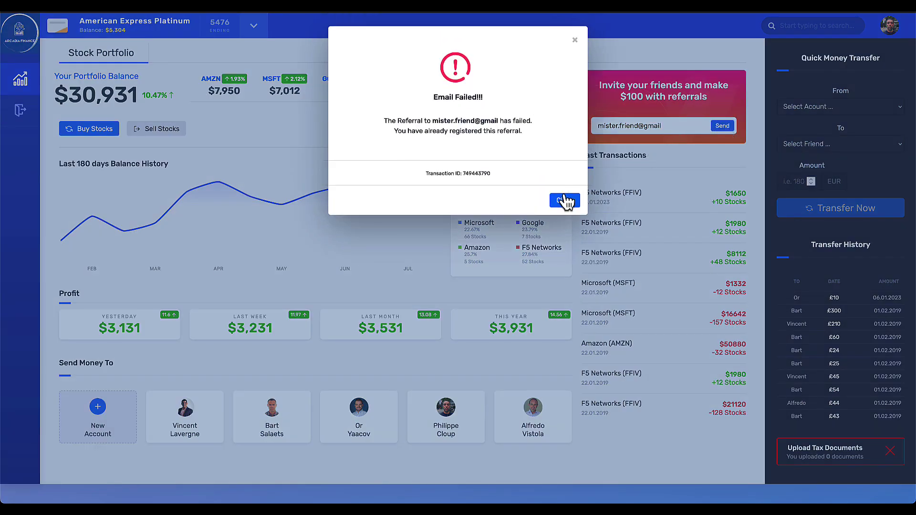
click(568, 203)
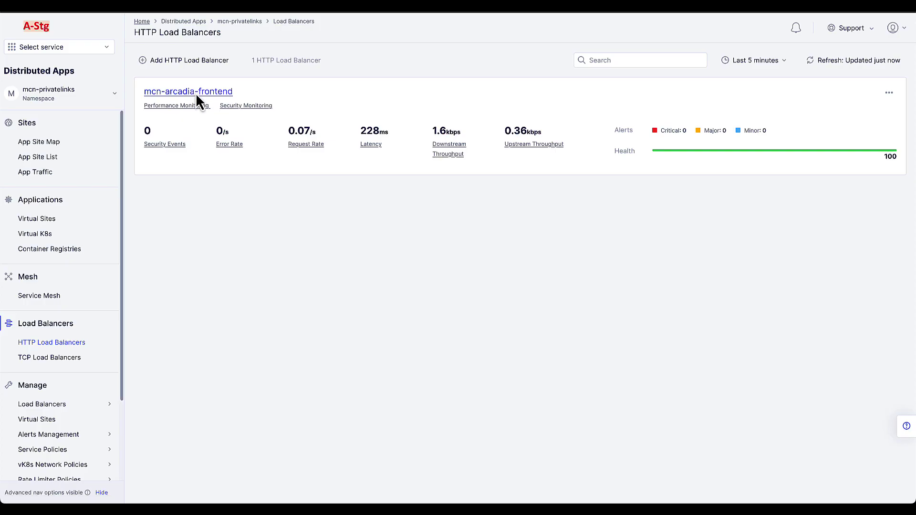
Browse both pages of mcn-arcadia-frontend's logged requests, then return to HTTP Load Balancers.
click(195, 92)
click(371, 64)
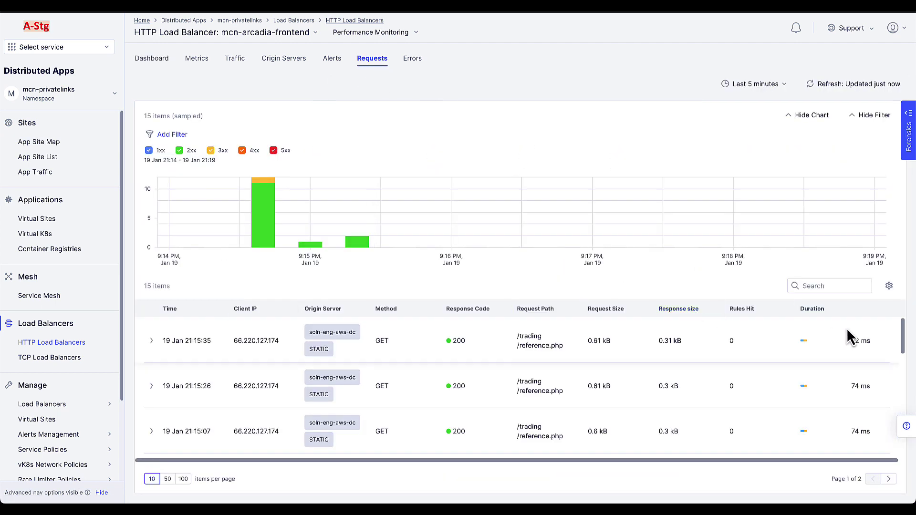
drag(905, 344, 899, 460)
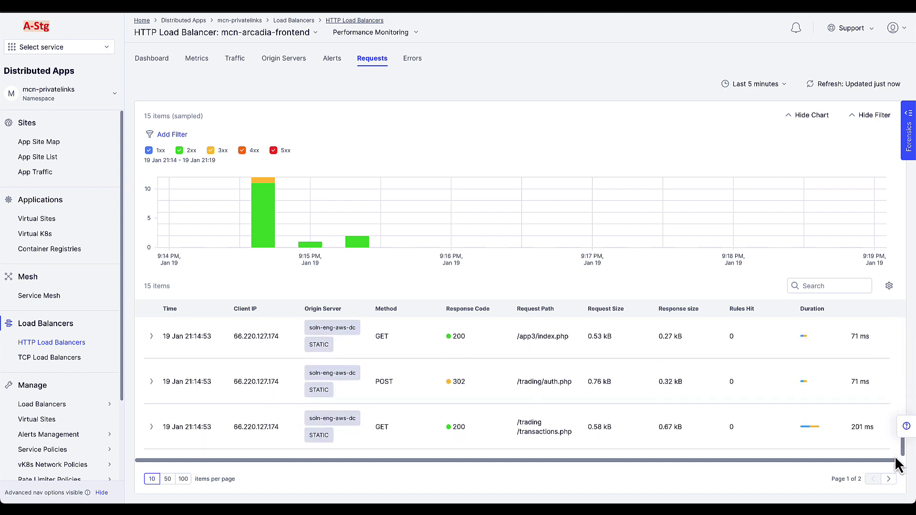
click(889, 479)
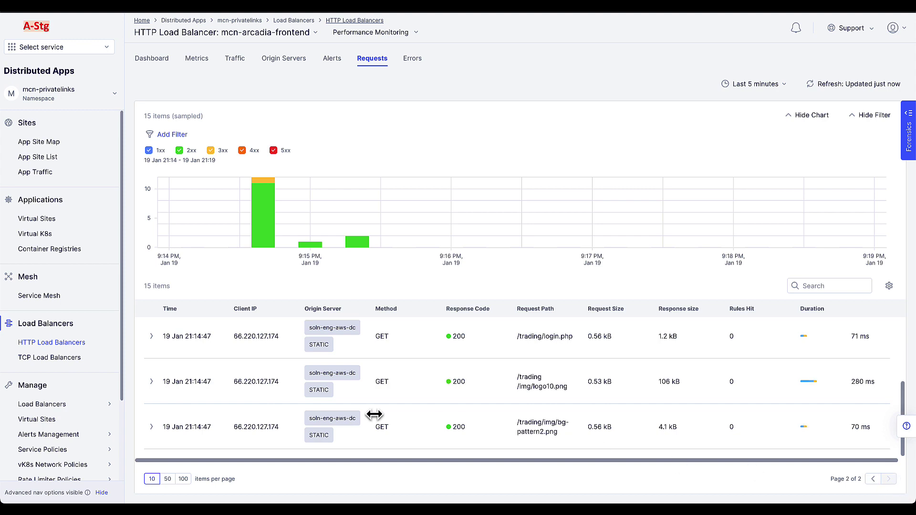
mouse_move(96, 404)
click(164, 403)
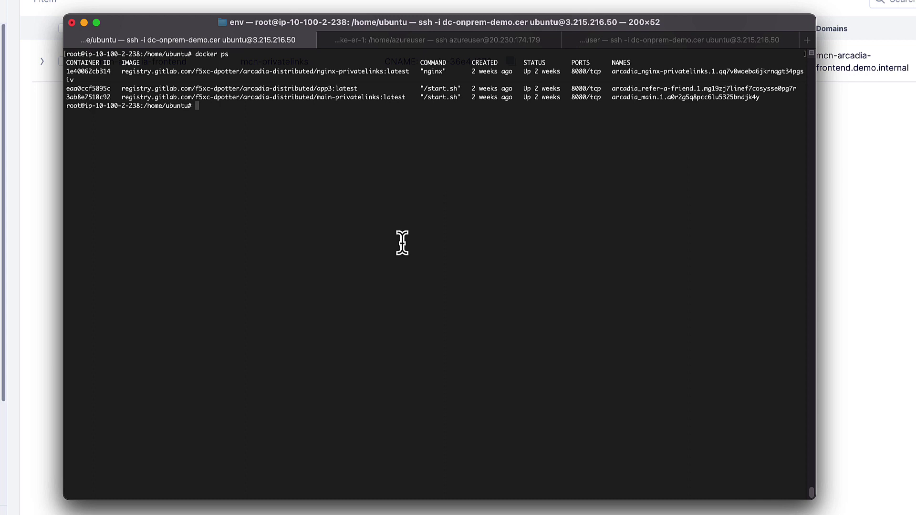
Cycle through the vm1-spoke-er-1, onprem-app and ubuntu host sessions to check their containers.
key(super+shift+bracketright)
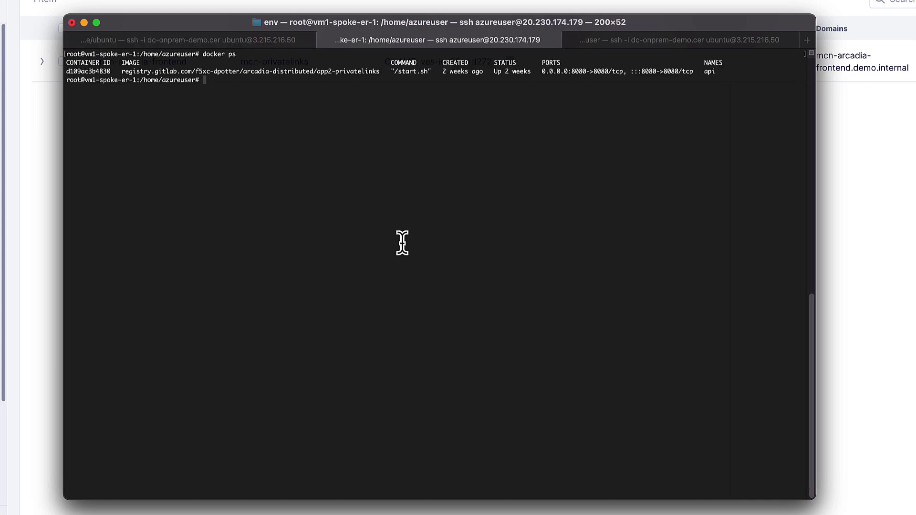
key(super+shift+bracketright)
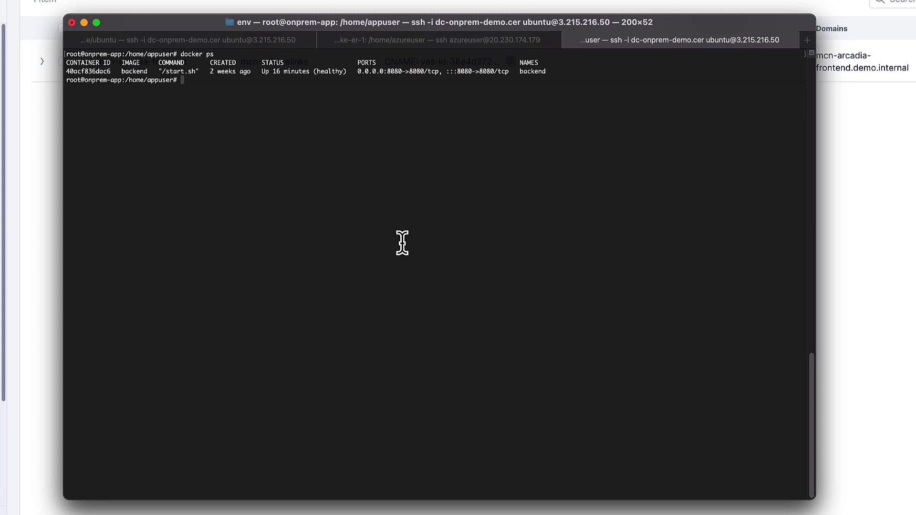
key(super+shift+bracketright)
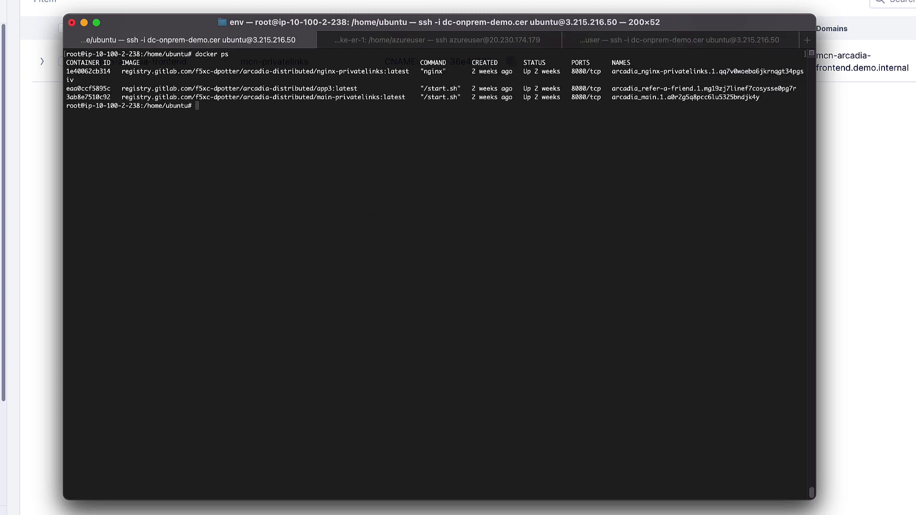
Compose the command docker exec -it 1e40062cb314 /bin/bash for the nginx container.
text(docker exec -it)
double_click(94, 72)
text(1e40062cb314)
text(/bin/bash)
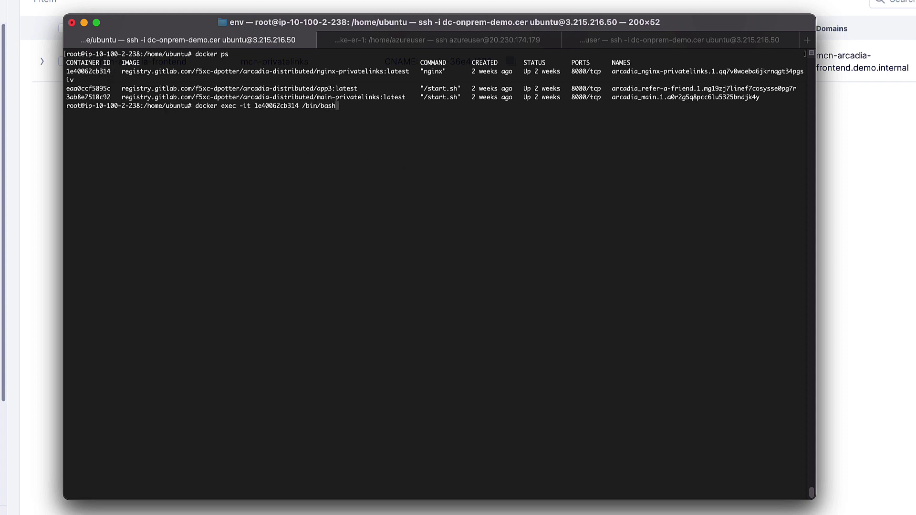
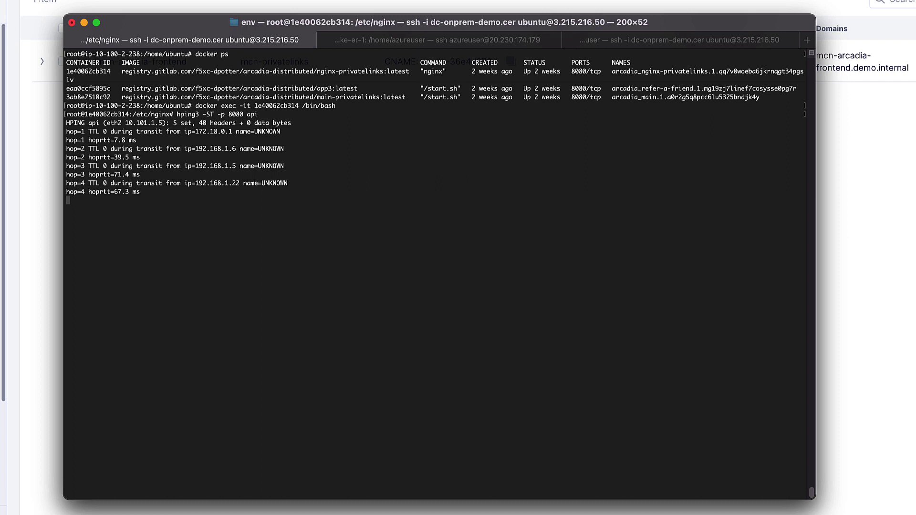
Stop the hping3 trace to api:8080, showing 7 sent, 4 received and 43% packet loss.
key(ctrl+c)
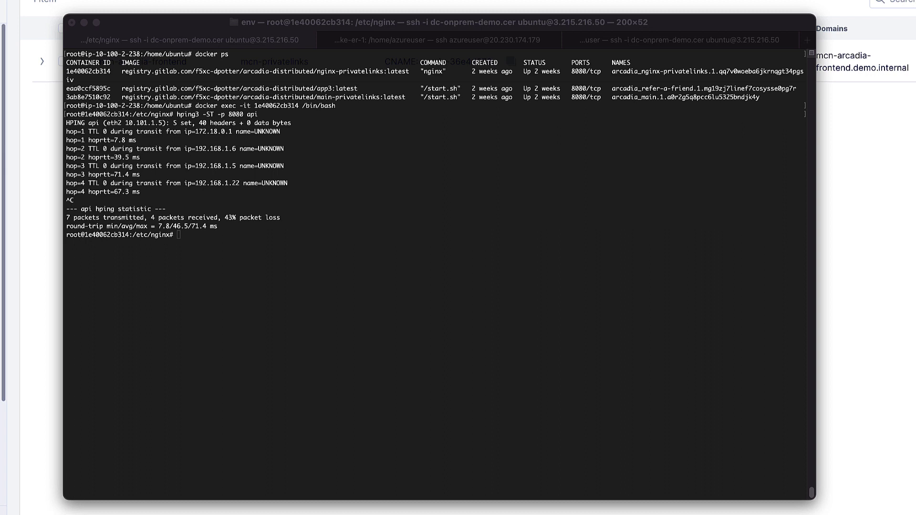
click(671, 149)
click(608, 171)
Run curl -v api:8080 from the nginx container, getting HTTP 200 and the nginx welcome page.
text(curl -v api:8080)
key(Return)
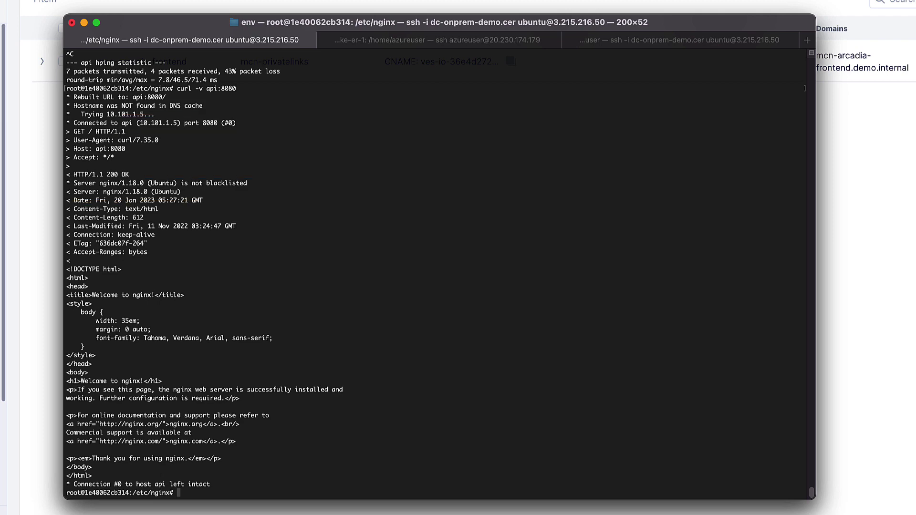
key(ctrl+Tab)
Run ip a on the Azure spoke VM (10.101.1.5) and the on-prem app host (10.200.2.137).
text(ip a)
key(Return)
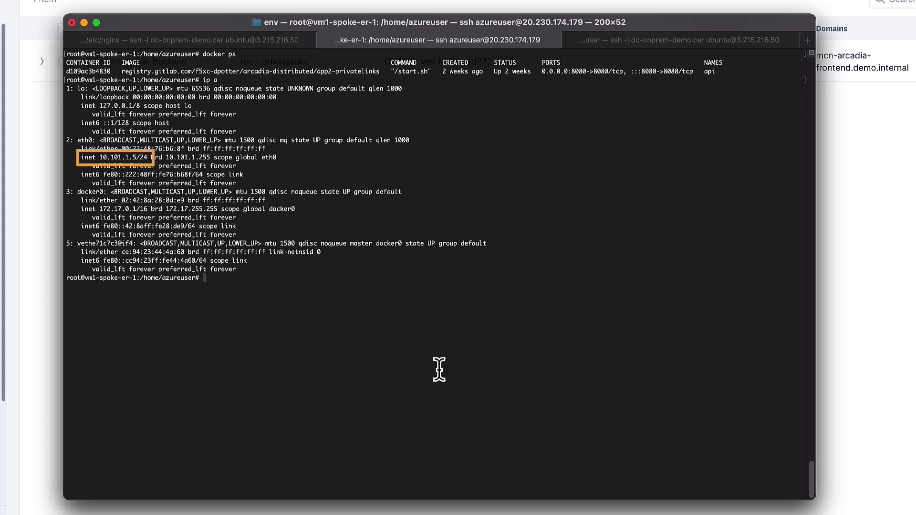
key(super+shift+bracketright)
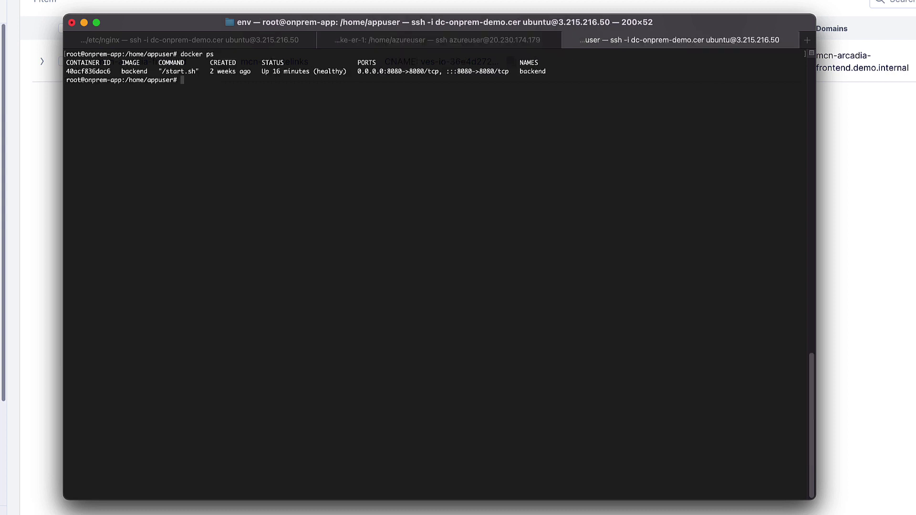
text(ip a)
key(Return)
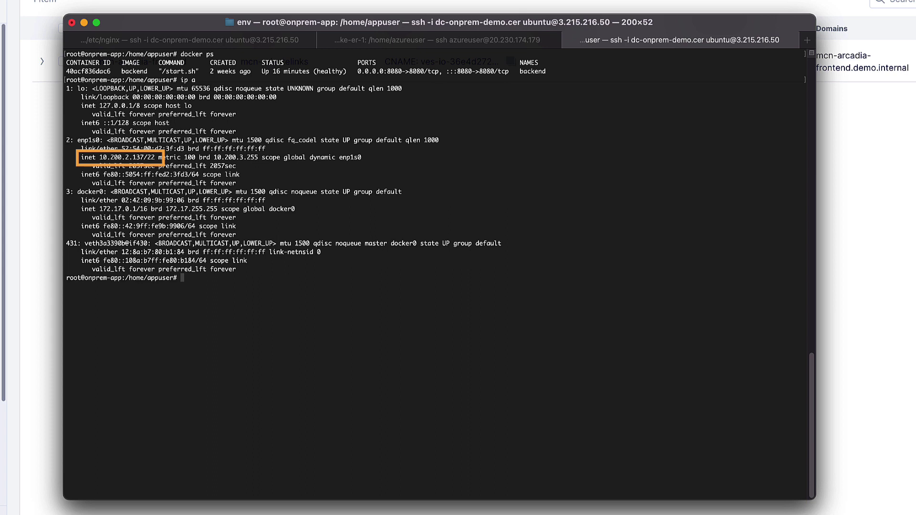
Rerun curl -v 10.200.2.137:8080/files/stocks.json from the nginx container, receiving HTTP 200 stock JSON.
key(ctrl+Tab)
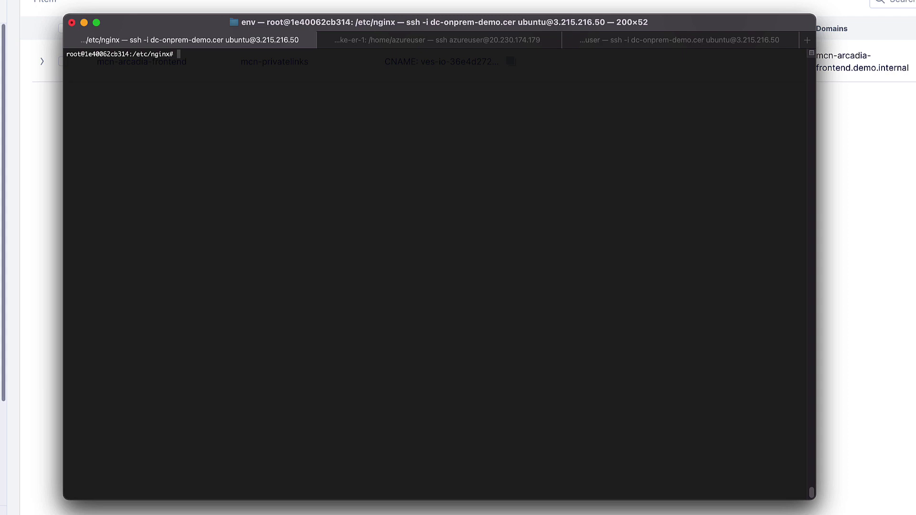
key(Up)
key(Return)
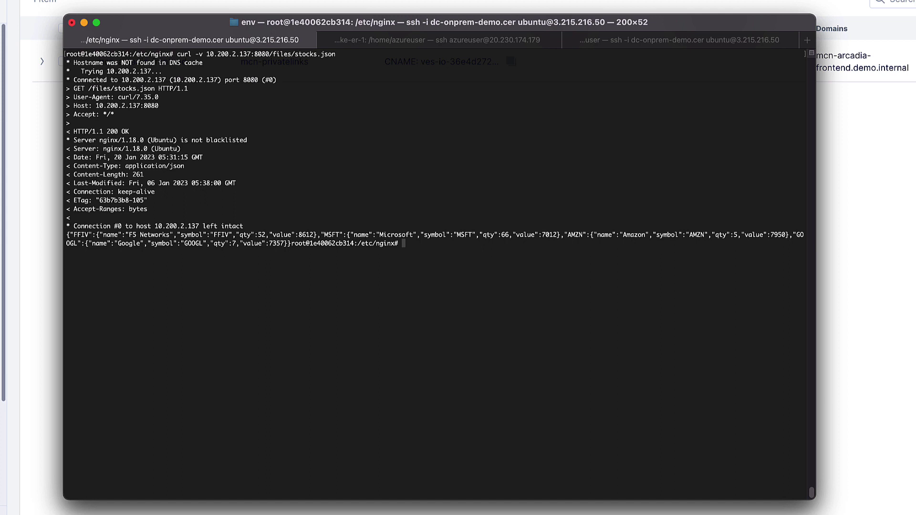
key(Return)
key(Return)
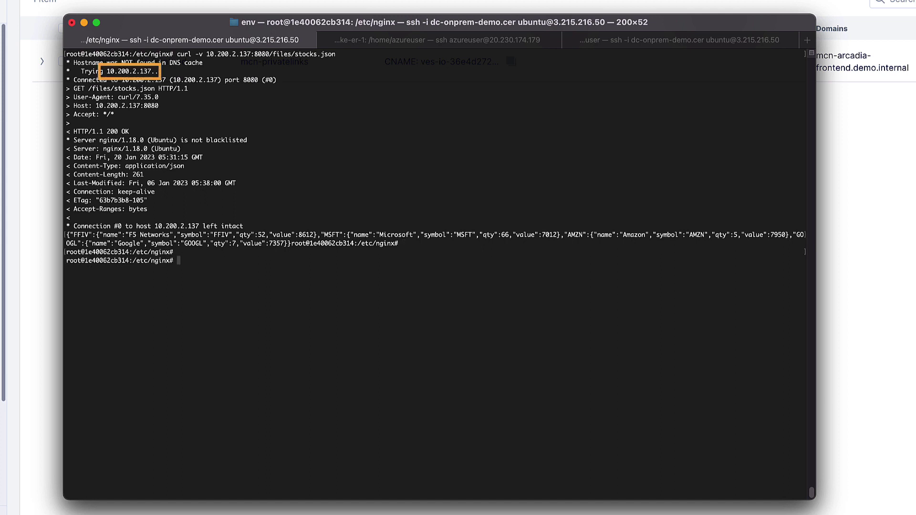